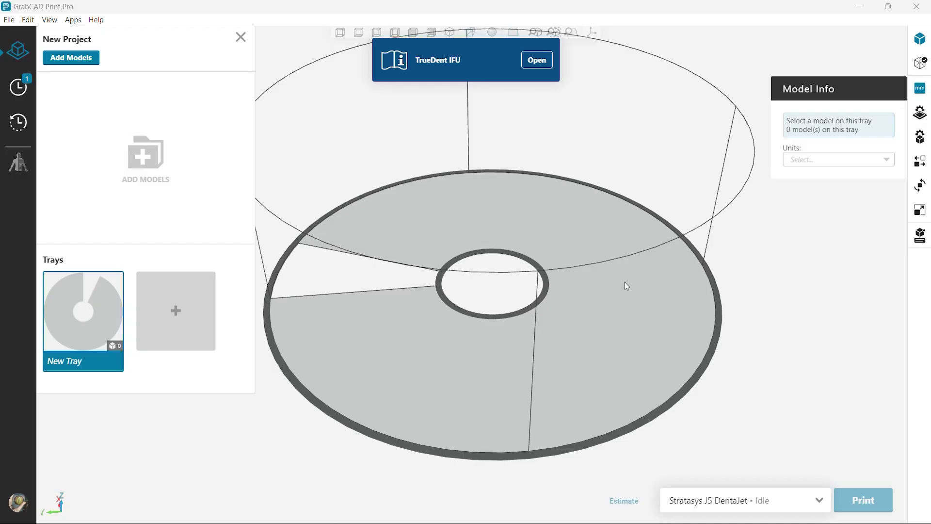
Import the Test Lower Base and Test Lower Teeth files onto the tray as a single assembly
{"action": "right_click_drag", "start_coordinate": [627, 286], "coordinate": [725, 343]}
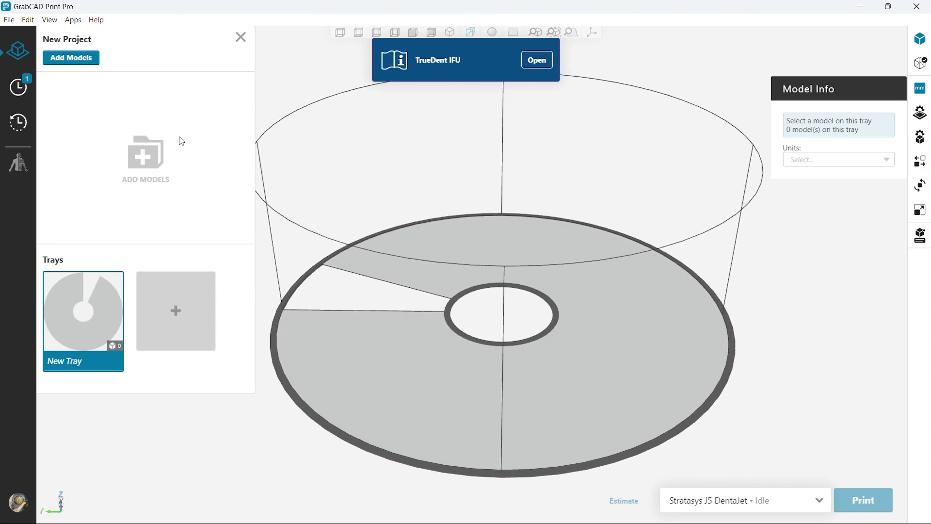
{"action": "left_click", "coordinate": [9, 20]}
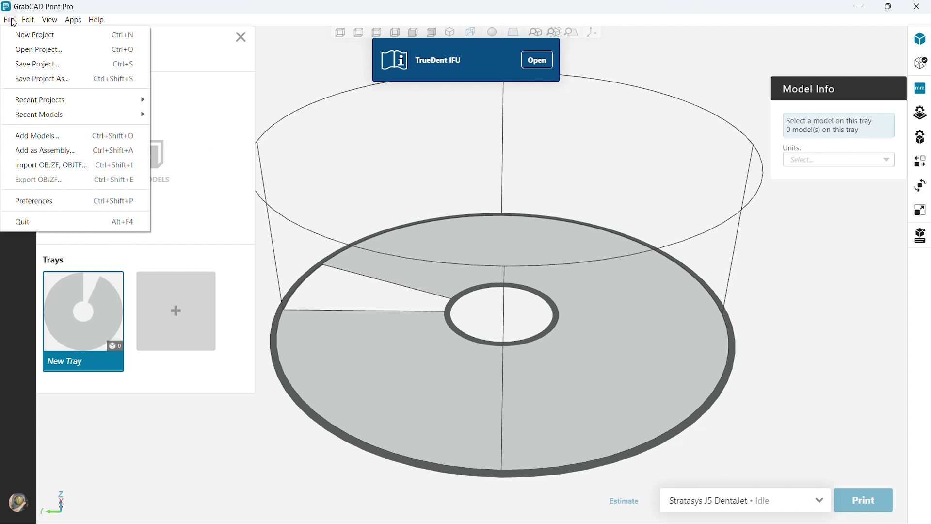
{"action": "left_click", "coordinate": [81, 149]}
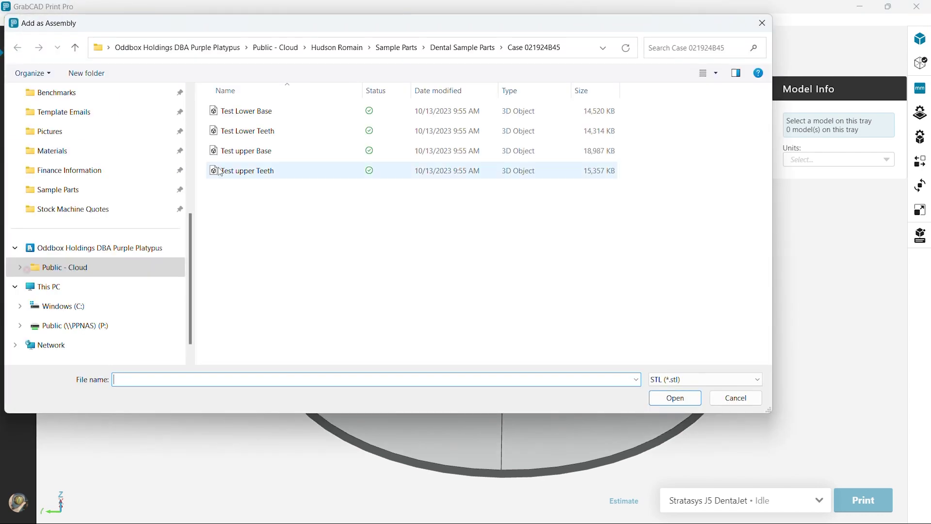
{"action": "left_click", "coordinate": [283, 135]}
{"action": "left_click", "coordinate": [280, 113], "text": "shift"}
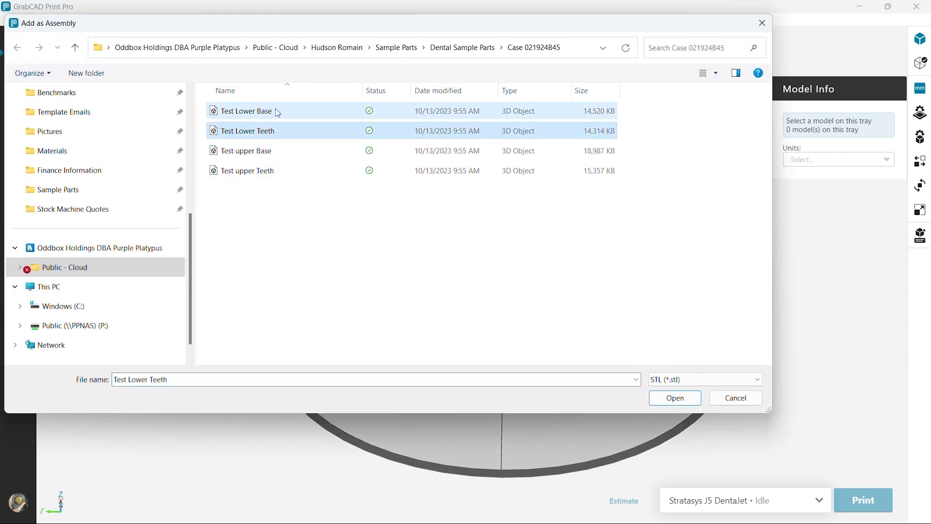
{"action": "left_click", "coordinate": [671, 399]}
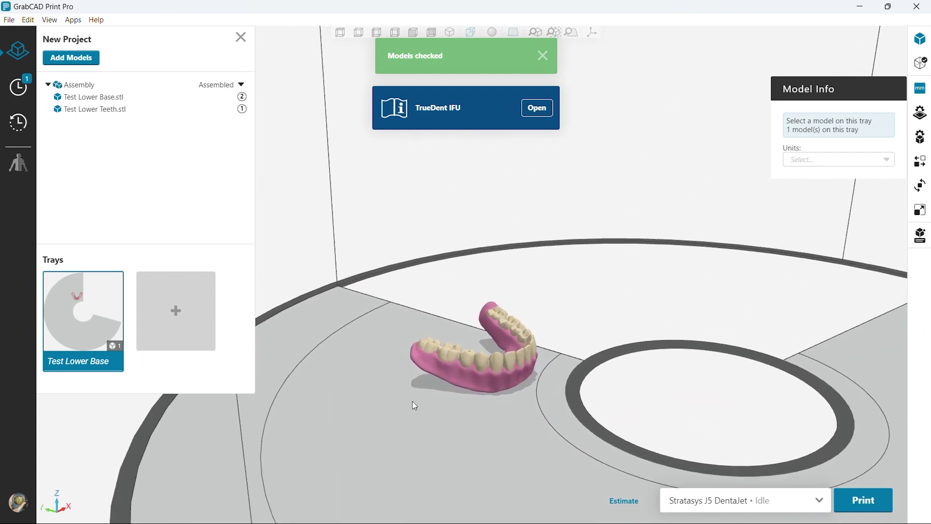
Select the lower denture assembly and give its base the Intense Pink V1 gingiva shade
{"action": "left_click", "coordinate": [480, 356]}
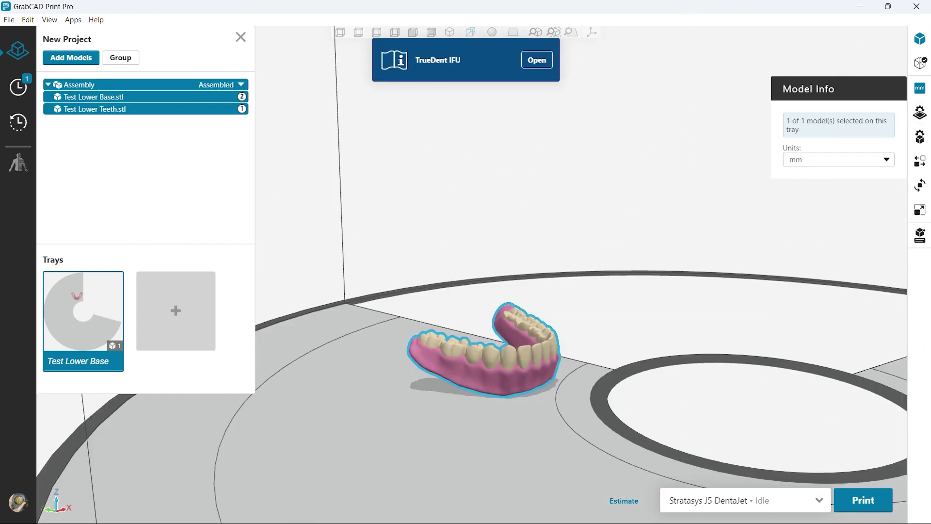
{"action": "left_click", "coordinate": [922, 119]}
{"action": "left_click", "coordinate": [920, 137]}
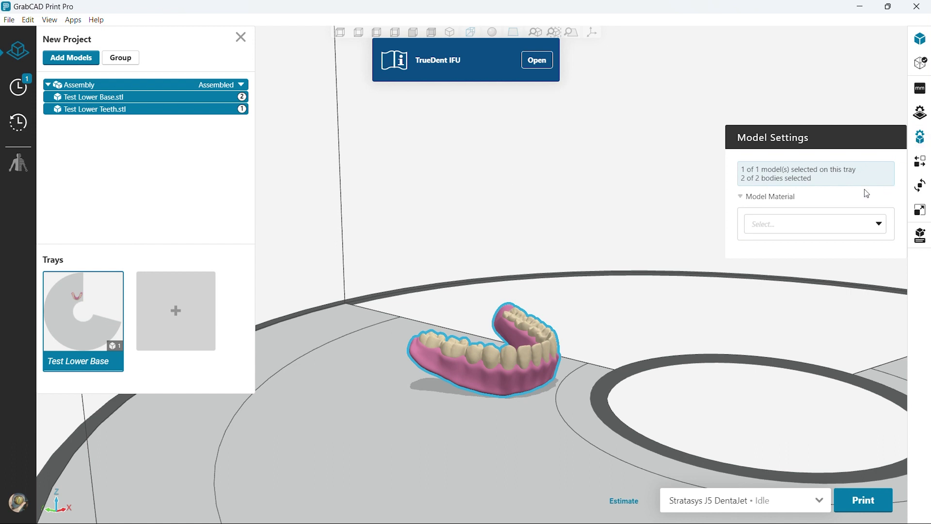
{"action": "left_click", "coordinate": [122, 99]}
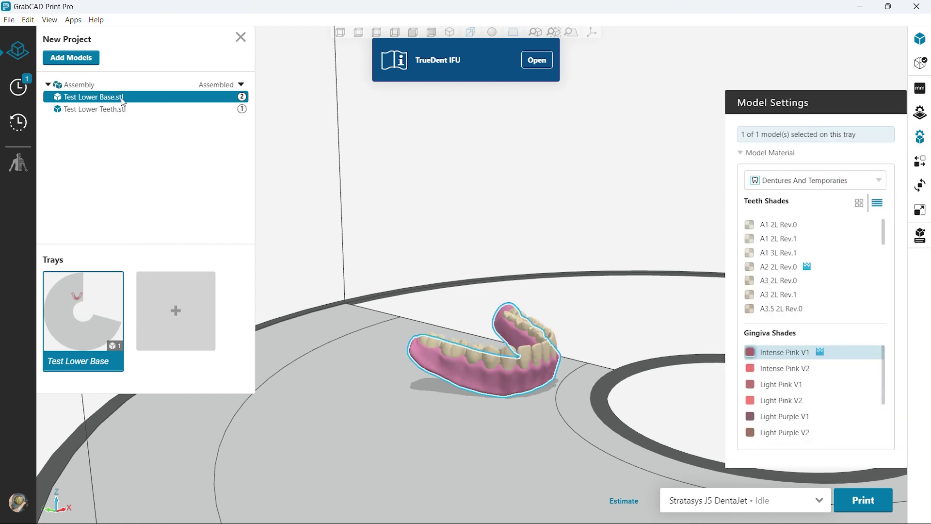
{"action": "scroll", "coordinate": [802, 415], "scroll_direction": "down", "scroll_amount": 3}
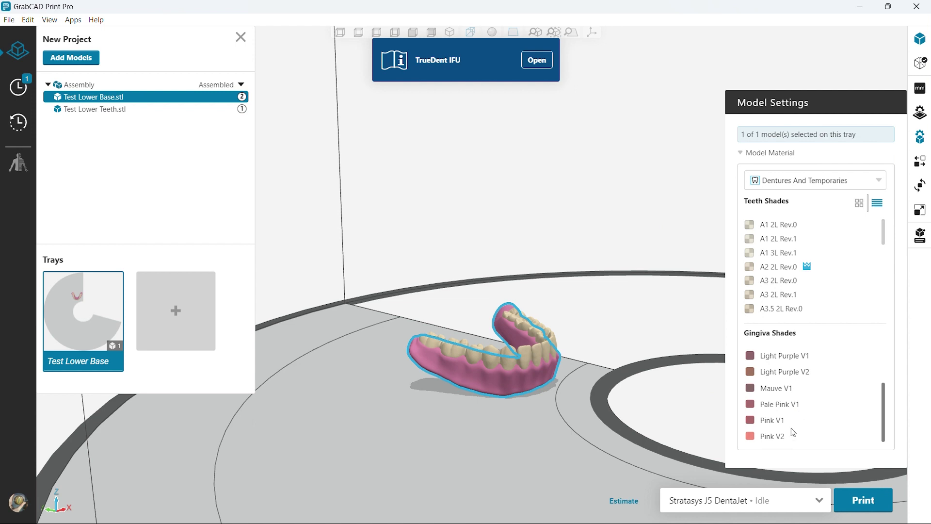
{"action": "scroll", "coordinate": [792, 431], "scroll_direction": "up", "scroll_amount": 3}
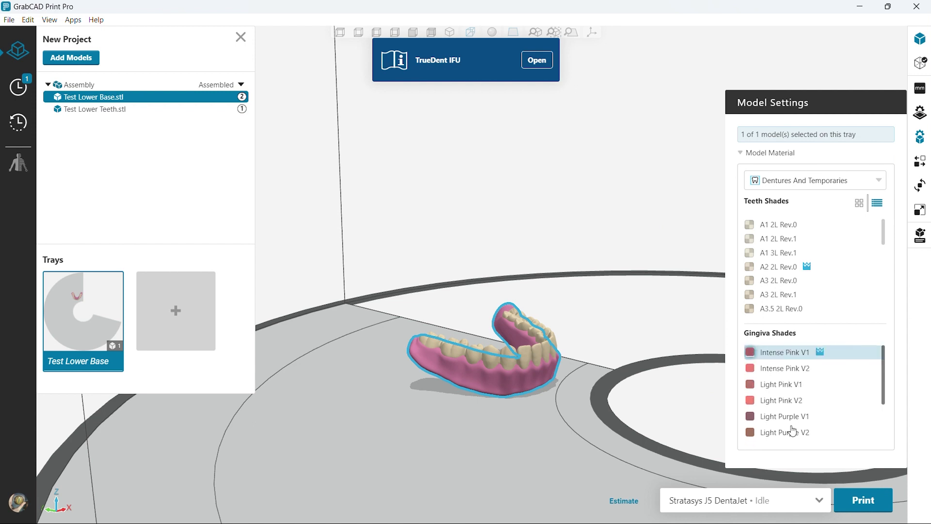
{"action": "left_click", "coordinate": [787, 353]}
Shade the lower teeth A1 2L Rev.1 and deselect to view the result
{"action": "scroll", "coordinate": [551, 439], "scroll_direction": "up", "scroll_amount": 5}
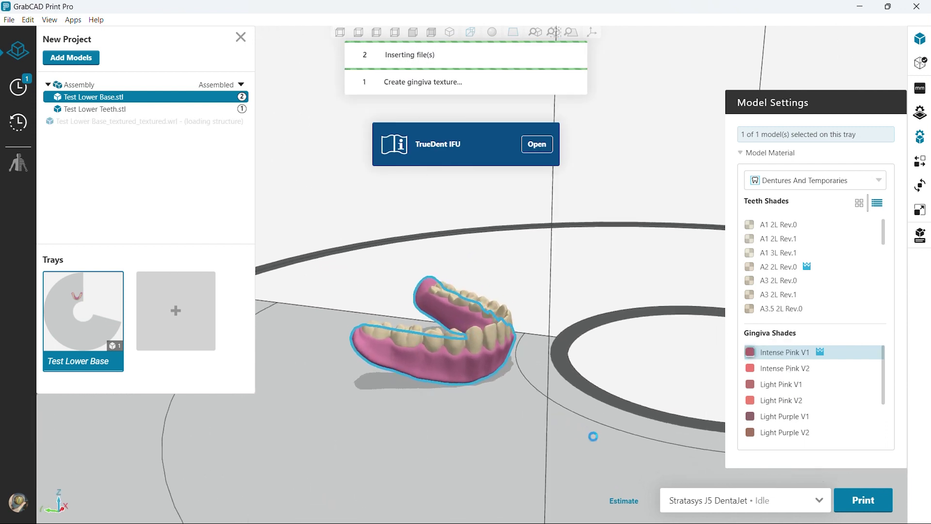
{"action": "scroll", "coordinate": [501, 404], "scroll_direction": "up", "scroll_amount": 3}
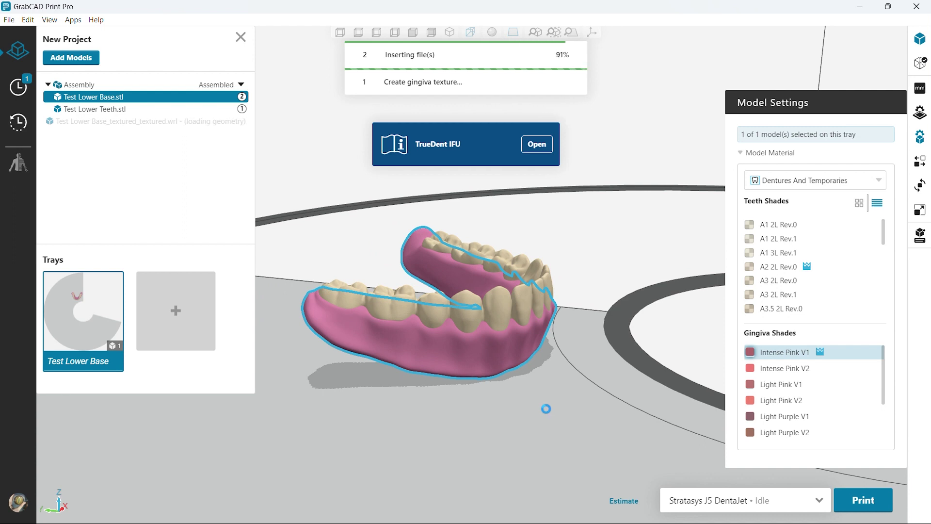
{"action": "left_click", "coordinate": [768, 241]}
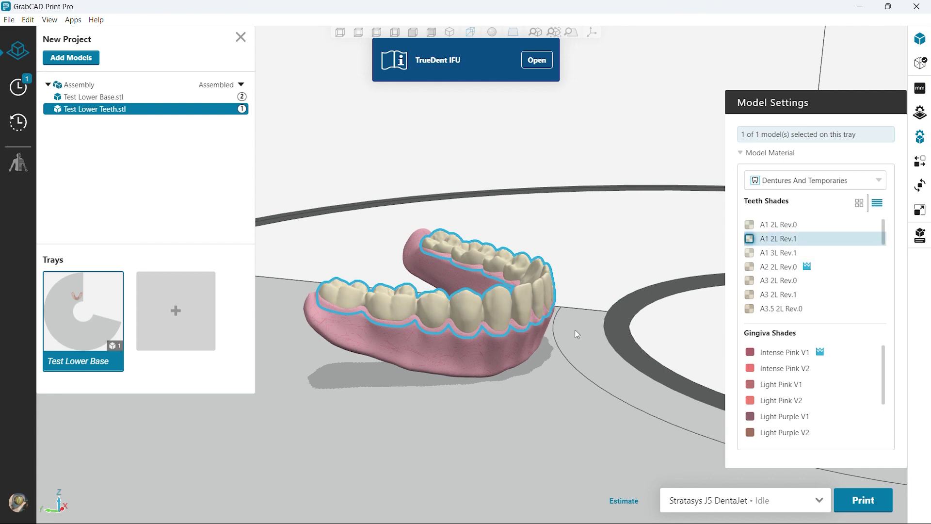
{"action": "right_click_drag", "start_coordinate": [575, 330], "coordinate": [572, 358]}
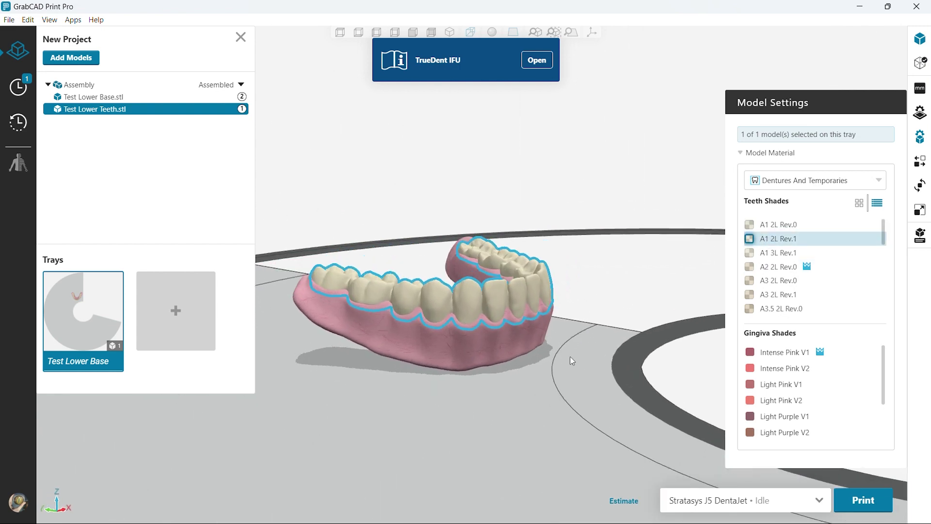
{"action": "left_click", "coordinate": [597, 416]}
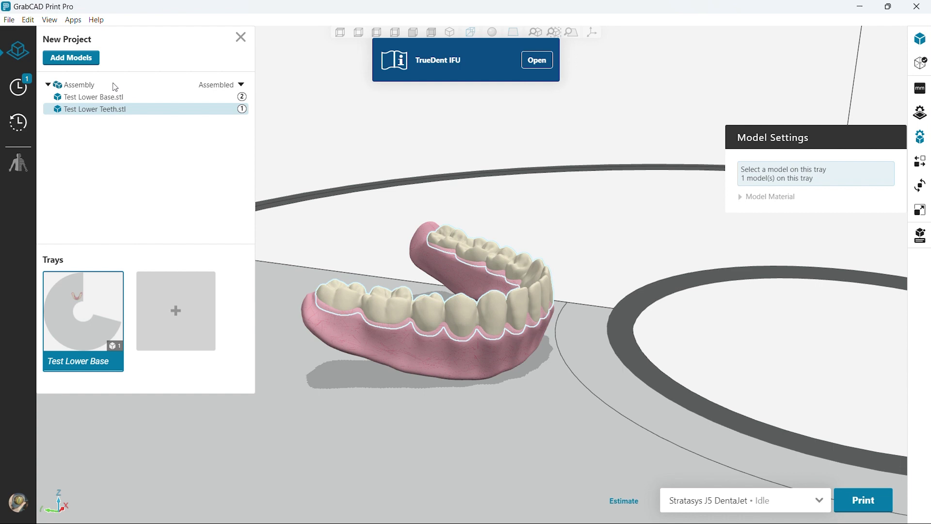
Add Test upper Base and Test upper Teeth to the tray as a second assembly
{"action": "left_click", "coordinate": [16, 23]}
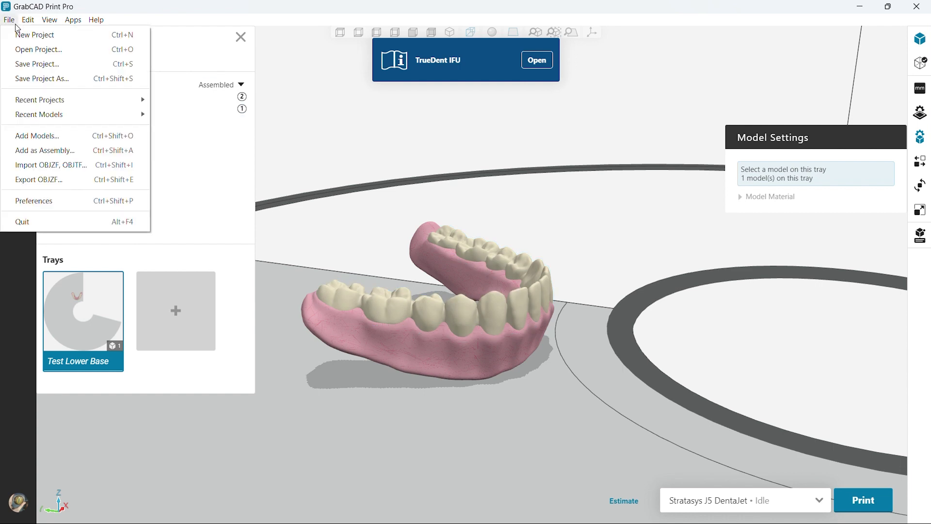
{"action": "left_click", "coordinate": [52, 154]}
{"action": "left_click", "coordinate": [280, 170]}
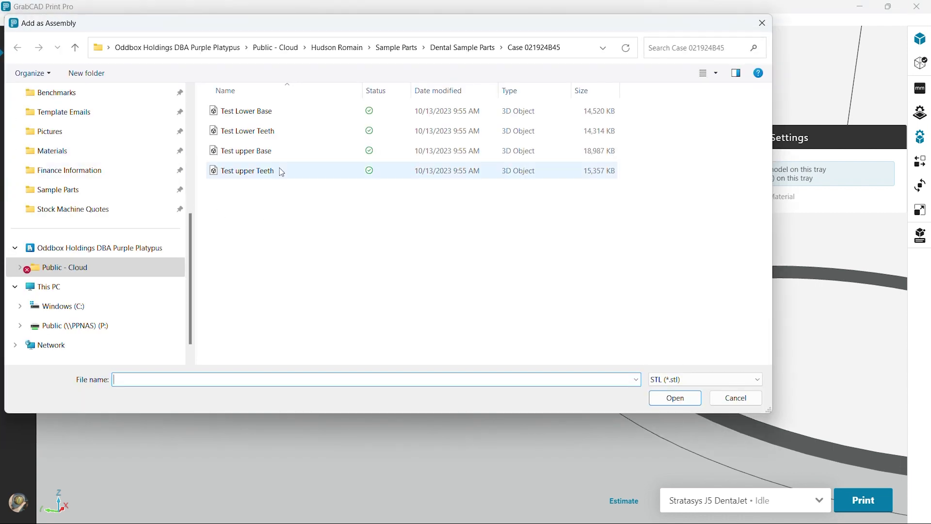
{"action": "left_click", "coordinate": [270, 152]}
{"action": "left_click", "coordinate": [272, 171], "text": "ctrl"}
{"action": "left_click", "coordinate": [679, 397]}
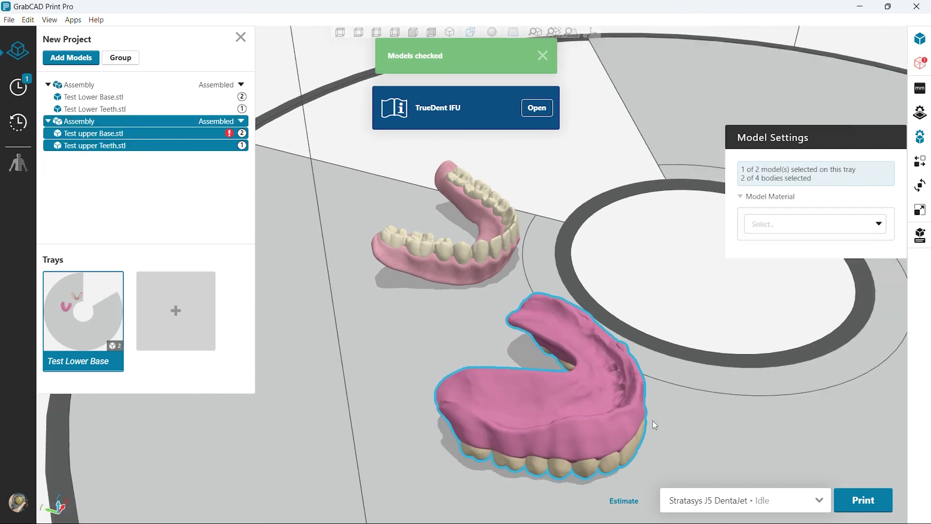
Rotate the upper denture 90° about X twice so it lies flat, teeth up
{"action": "left_click", "coordinate": [671, 427]}
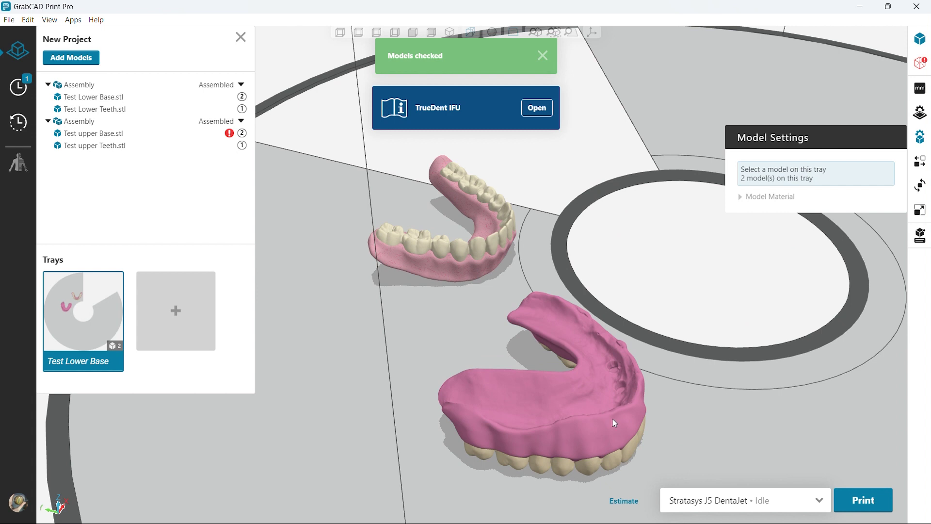
{"action": "left_click", "coordinate": [615, 423]}
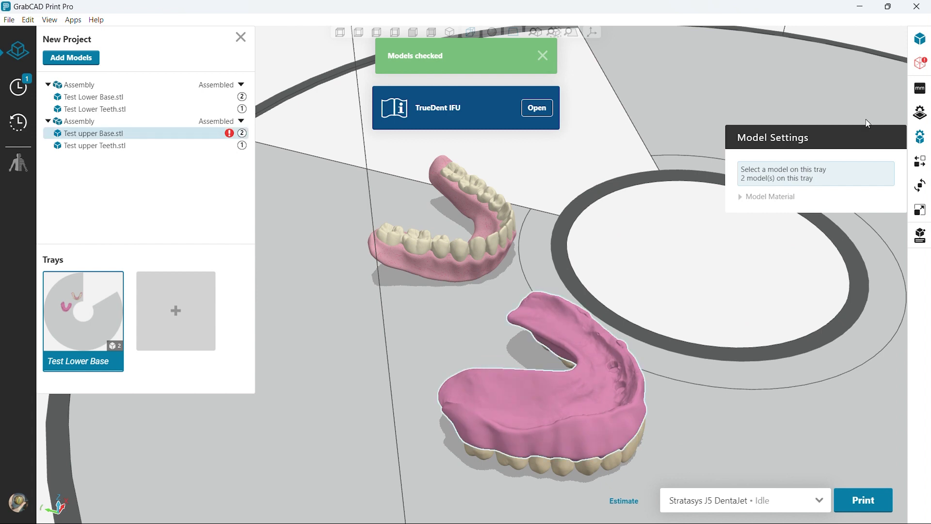
{"action": "left_click", "coordinate": [921, 186]}
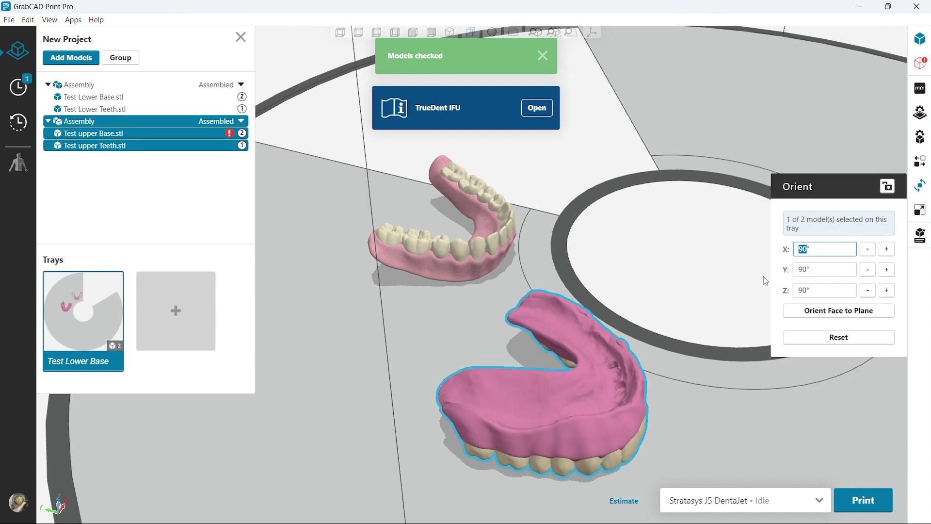
{"action": "left_click", "coordinate": [868, 252]}
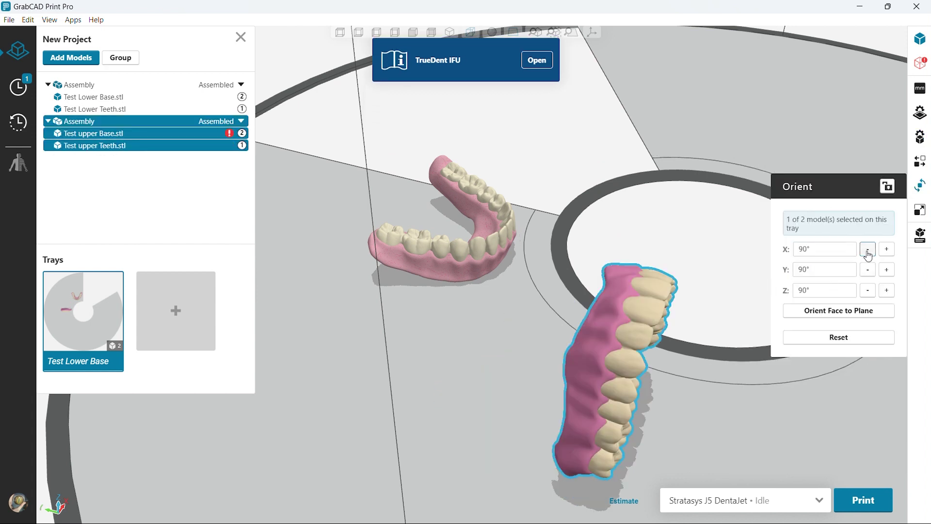
{"action": "left_click", "coordinate": [868, 252]}
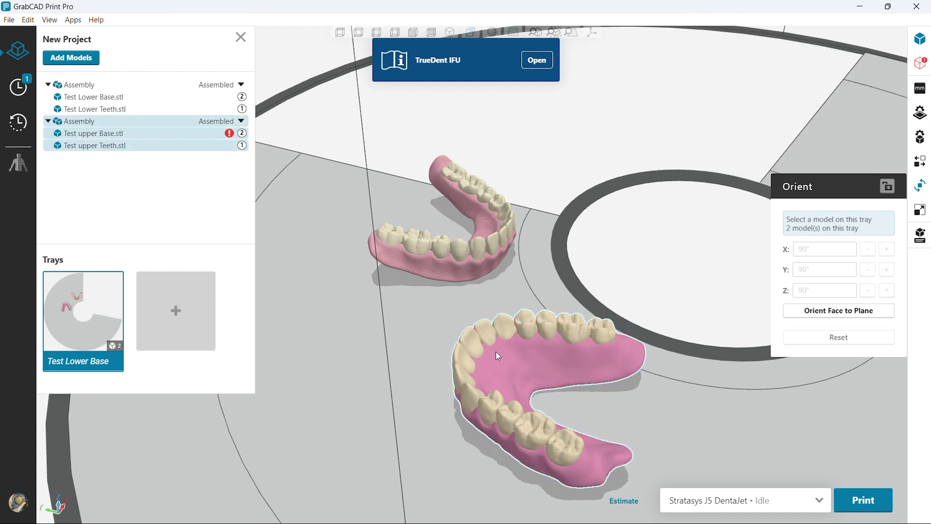
{"action": "left_click", "coordinate": [466, 340]}
{"action": "double_click", "coordinate": [464, 336]}
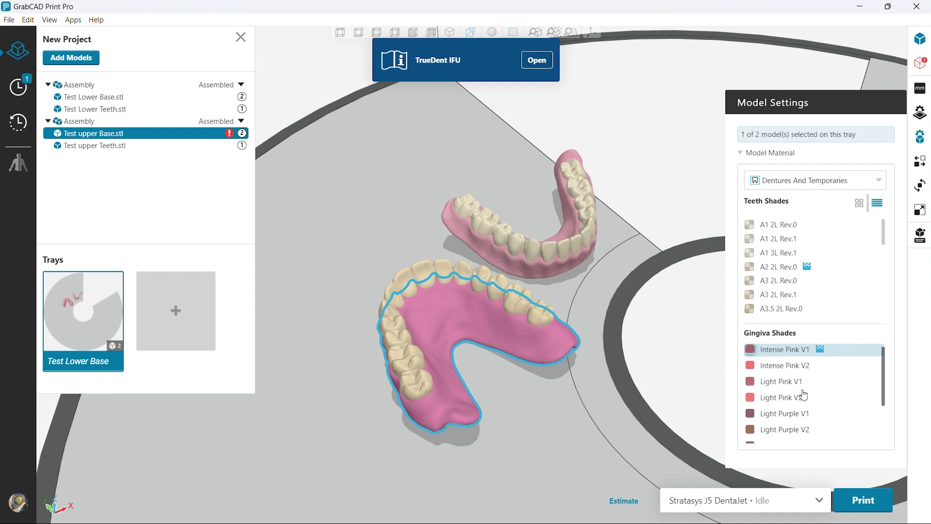
Apply the Bleach 3L Rev.1 shade to the upper denture's teeth, then deselect
{"action": "scroll", "coordinate": [804, 396], "scroll_direction": "down", "scroll_amount": 2}
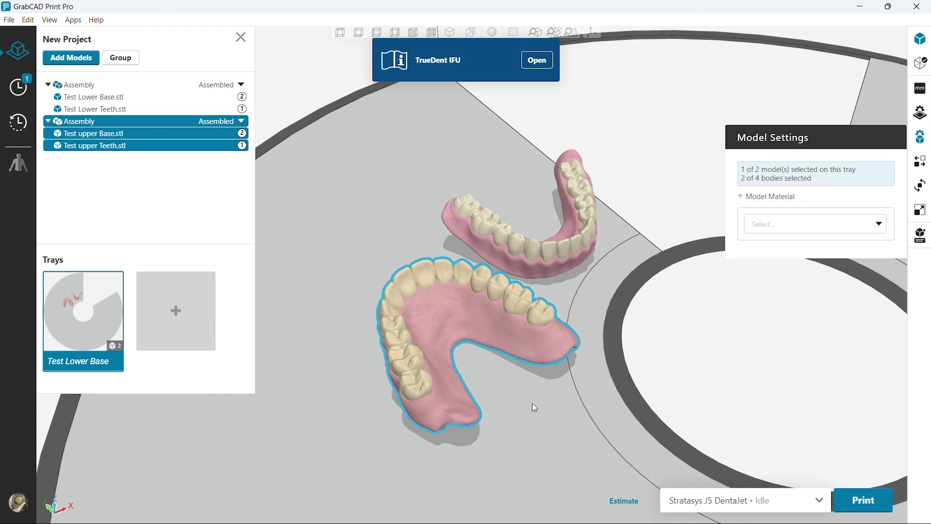
{"action": "left_click", "coordinate": [393, 355]}
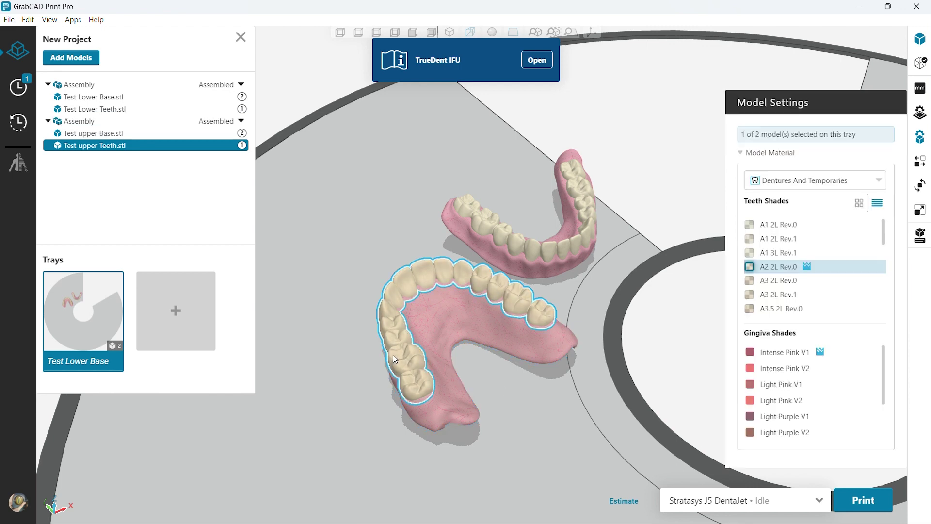
{"action": "scroll", "coordinate": [820, 297], "scroll_direction": "down", "scroll_amount": 5}
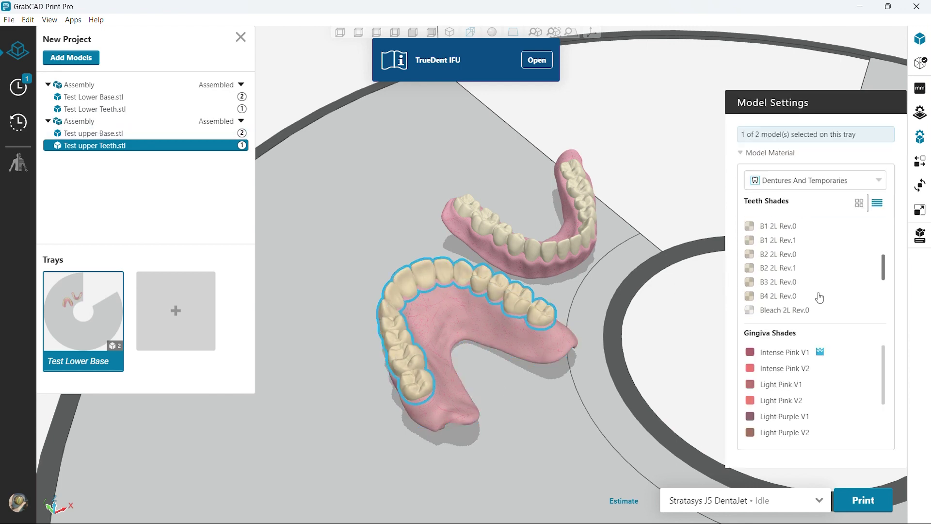
{"action": "scroll", "coordinate": [820, 297], "scroll_direction": "down", "scroll_amount": 2}
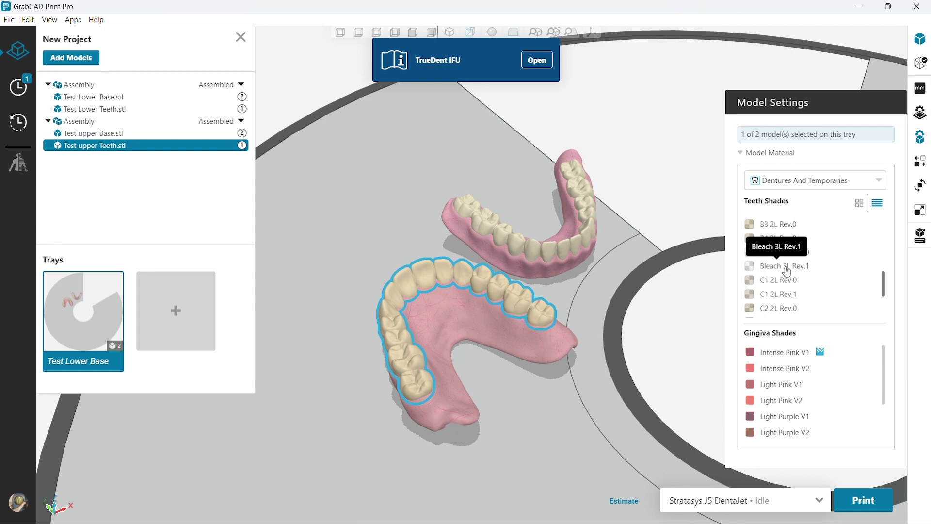
{"action": "left_click", "coordinate": [787, 271]}
{"action": "left_click", "coordinate": [584, 410]}
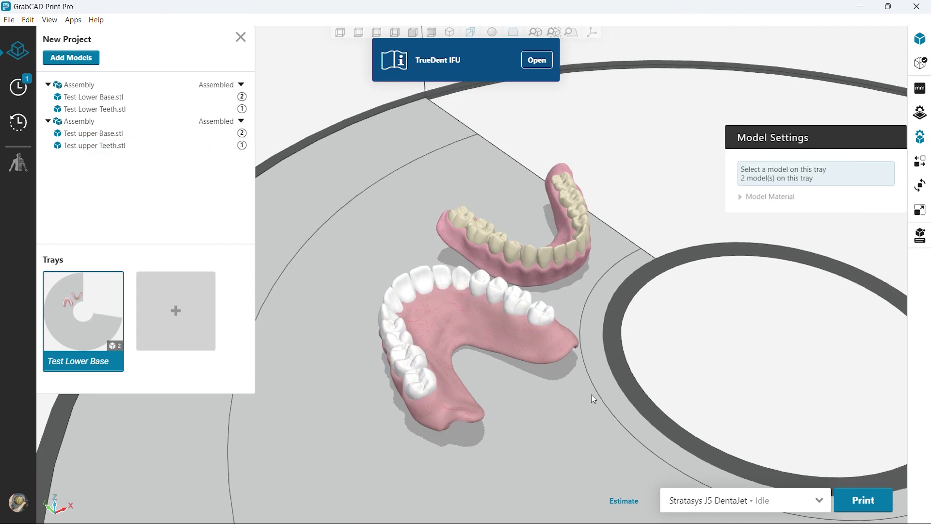
Run Arrange this Tray on the two dentures, then box-select both of them
{"action": "mouse_move", "coordinate": [594, 399]}
{"action": "right_mouse_down"}
{"action": "mouse_move", "coordinate": [647, 357]}
{"action": "mouse_move", "coordinate": [733, 362]}
{"action": "mouse_move", "coordinate": [741, 393]}
{"action": "mouse_move", "coordinate": [589, 405]}
{"action": "right_mouse_up"}
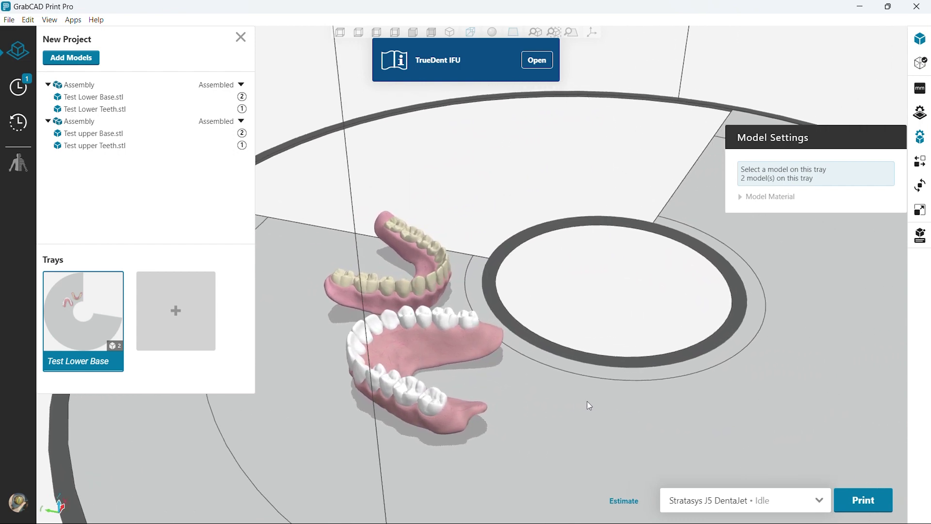
{"action": "left_click", "coordinate": [920, 166]}
{"action": "left_click", "coordinate": [856, 221]}
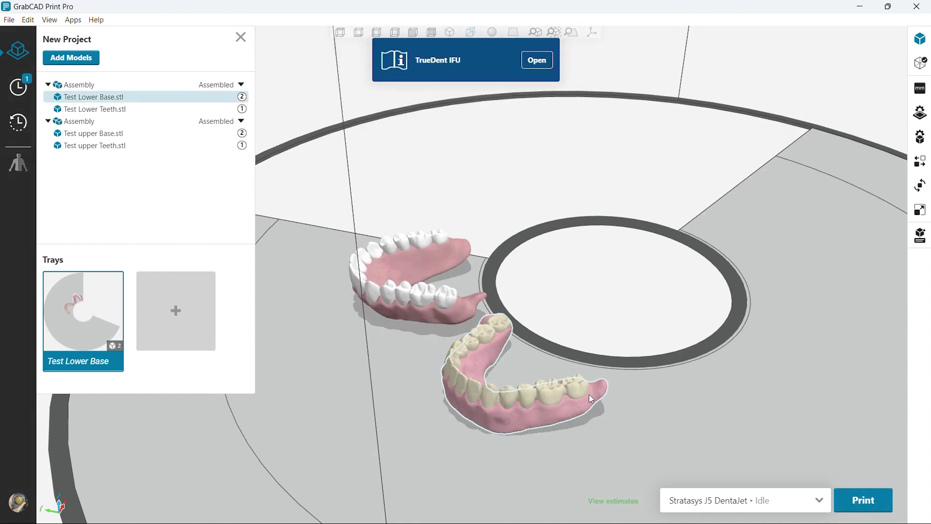
{"action": "scroll", "coordinate": [589, 394], "scroll_direction": "down", "scroll_amount": 2}
{"action": "left_click_drag", "start_coordinate": [627, 469], "coordinate": [310, 196]}
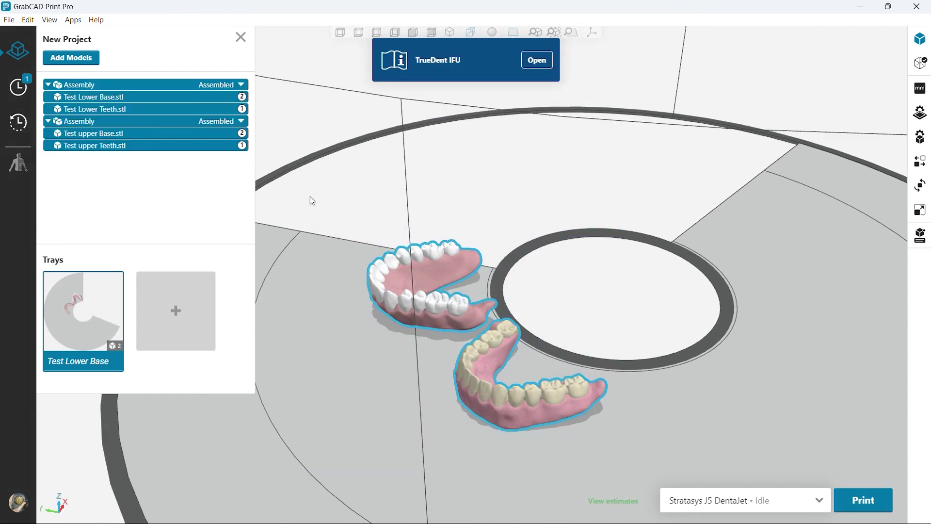
Duplicate the selected dentures 2 times and auto-arrange the tray
{"action": "right_click", "coordinate": [482, 392]}
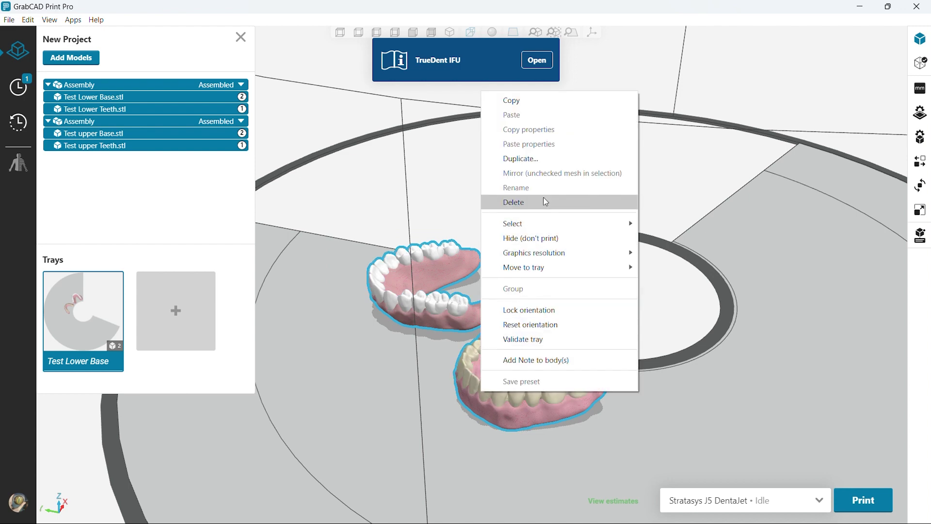
{"action": "left_click", "coordinate": [542, 160]}
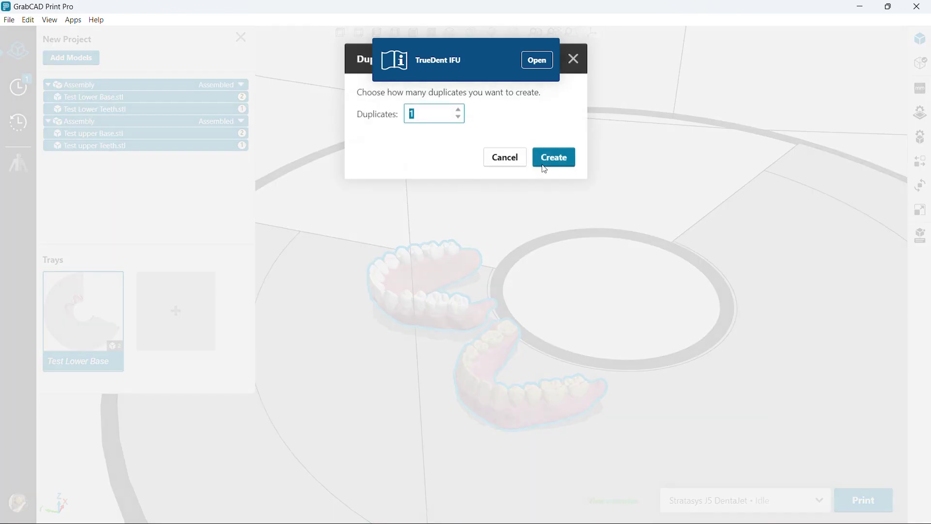
{"action": "left_click", "coordinate": [459, 111]}
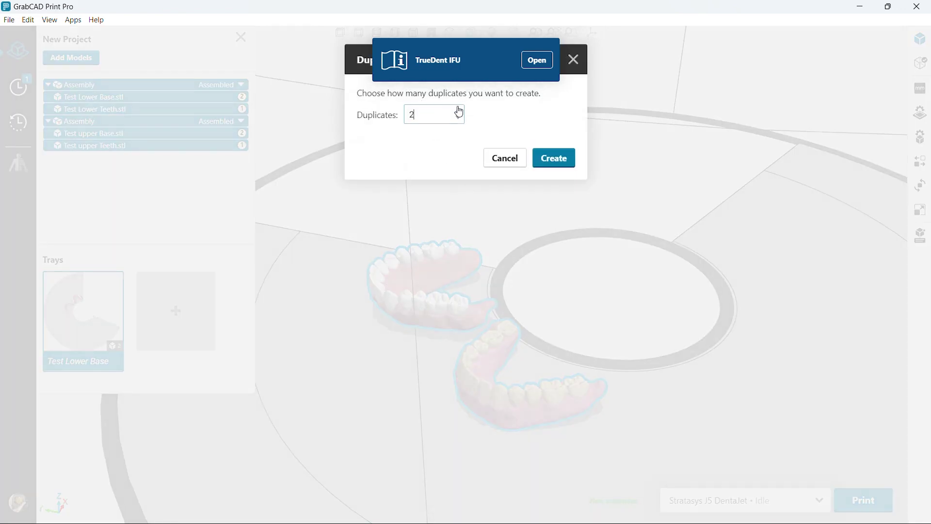
{"action": "left_click", "coordinate": [564, 159]}
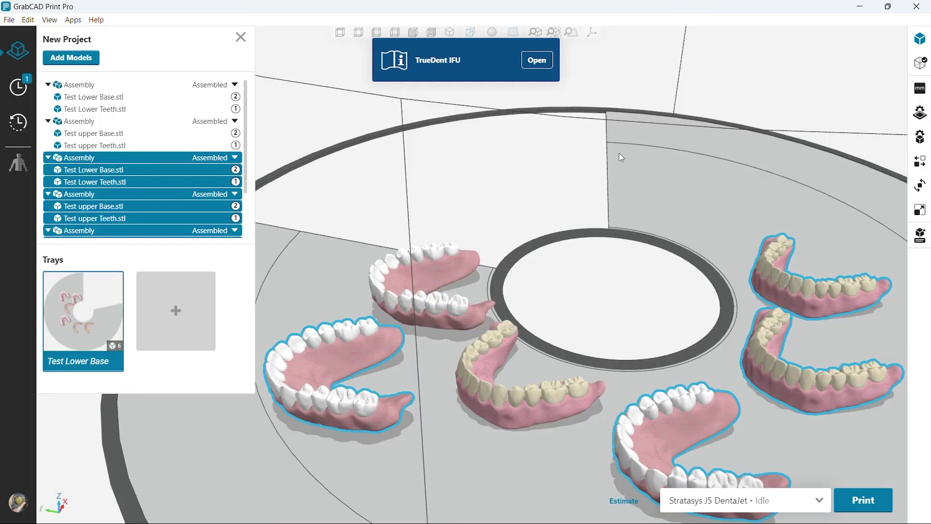
{"action": "left_click", "coordinate": [920, 185]}
{"action": "left_click", "coordinate": [920, 161]}
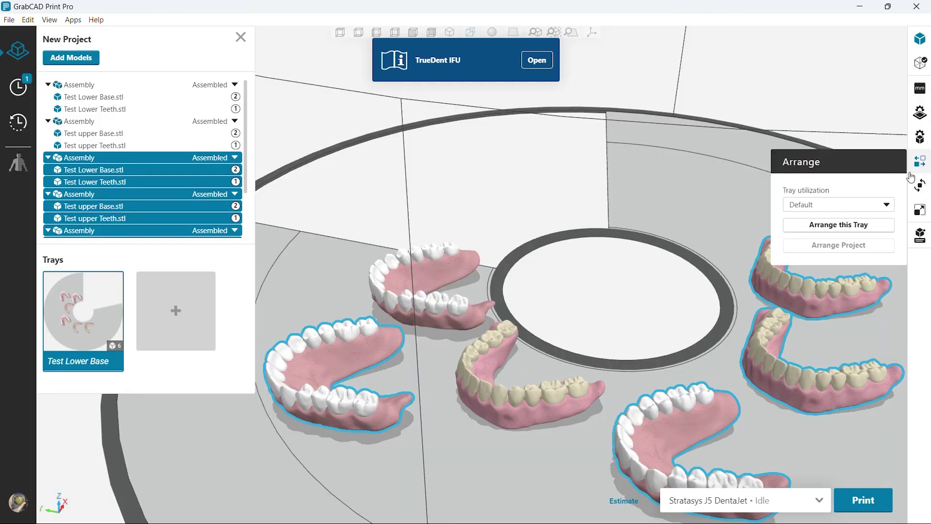
{"action": "left_click", "coordinate": [849, 225]}
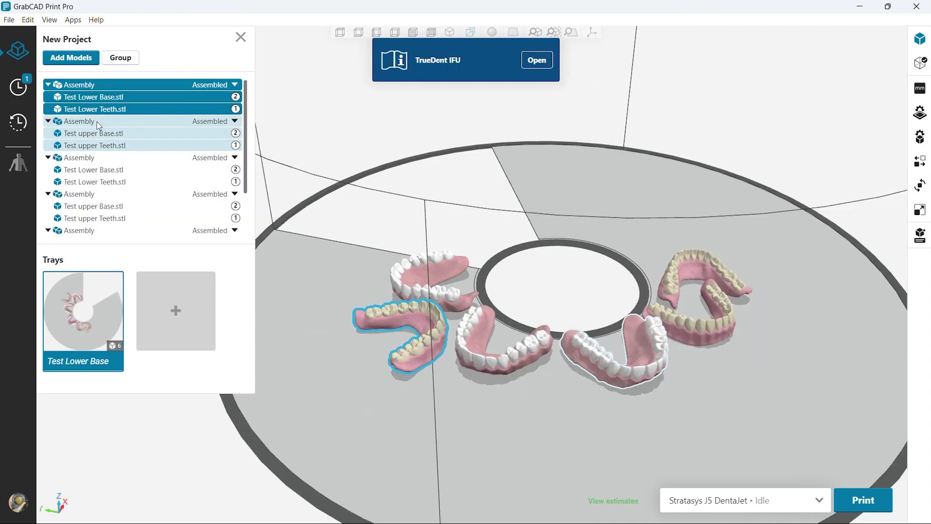
Duplicate the first two assemblies 10 times and auto-arrange all 26 dentures
{"action": "left_click", "coordinate": [97, 122]}
{"action": "right_click", "coordinate": [99, 126]}
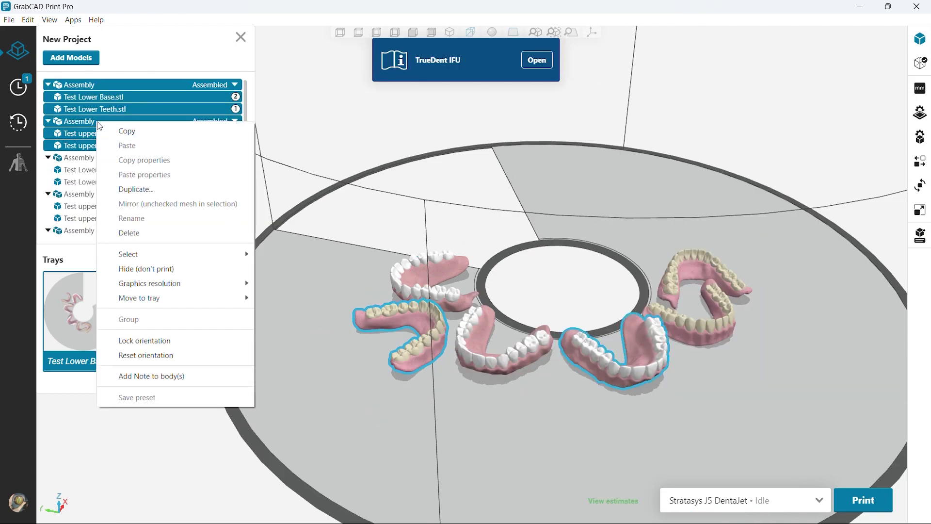
{"action": "left_click", "coordinate": [136, 189]}
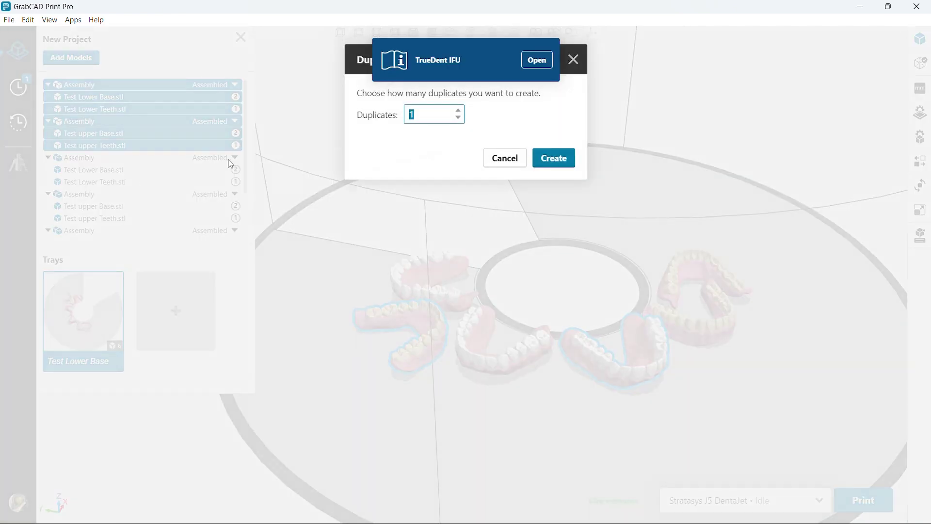
{"action": "type", "text": "10"}
{"action": "left_click", "coordinate": [553, 160]}
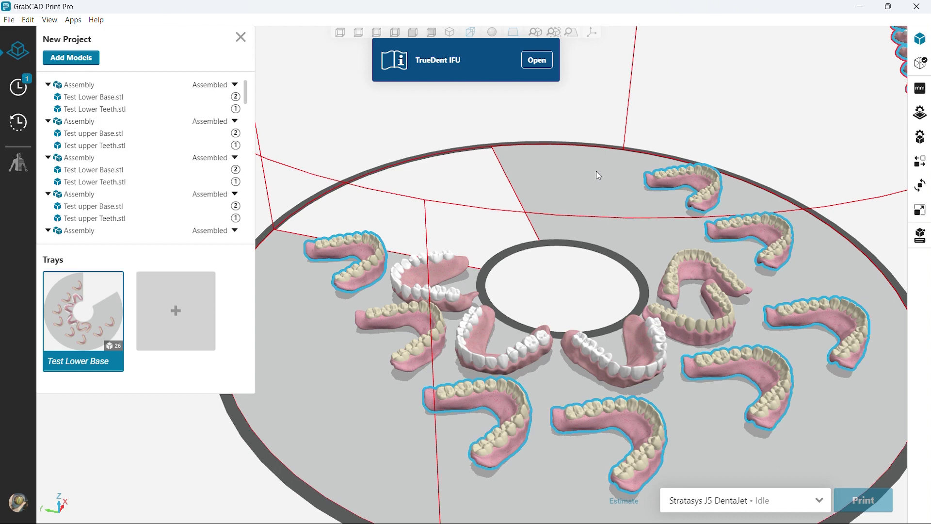
{"action": "right_click_drag", "start_coordinate": [676, 418], "coordinate": [618, 277]}
{"action": "scroll", "coordinate": [618, 278], "scroll_direction": "down", "scroll_amount": 5}
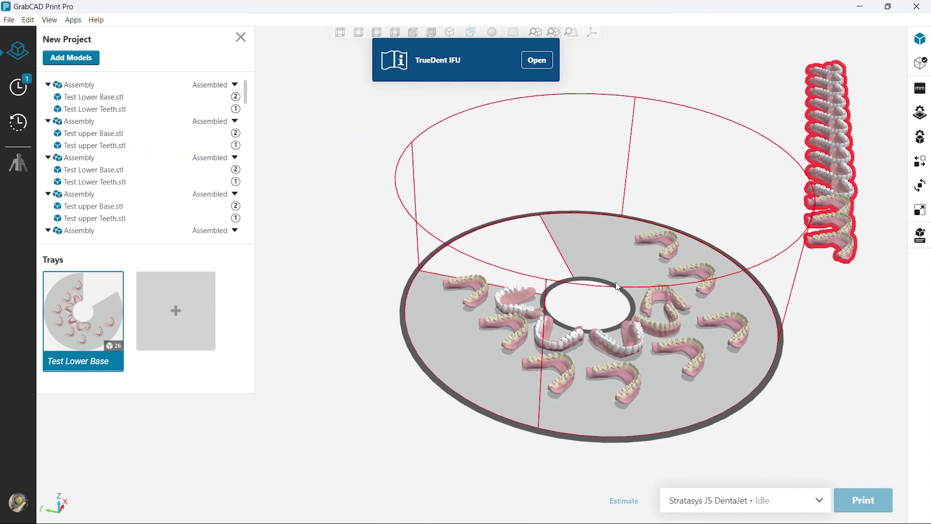
{"action": "left_click", "coordinate": [920, 186]}
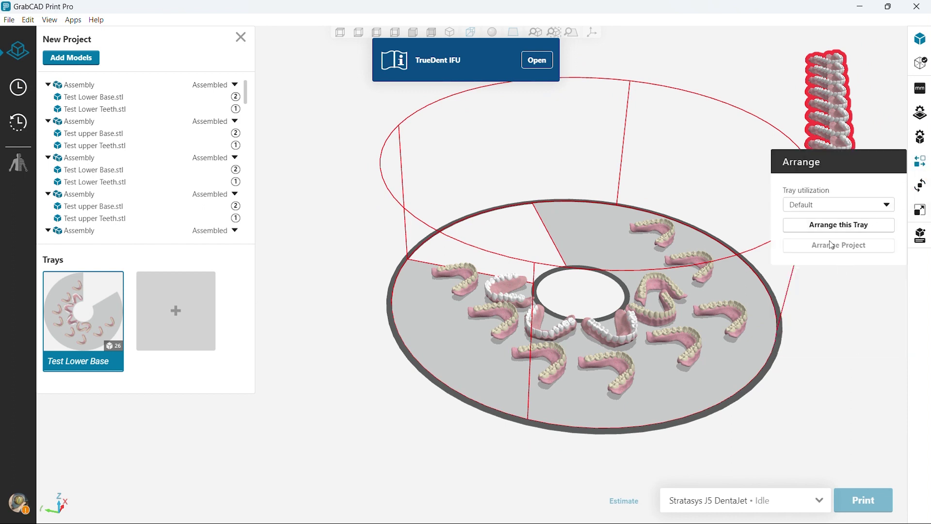
{"action": "left_click", "coordinate": [825, 226]}
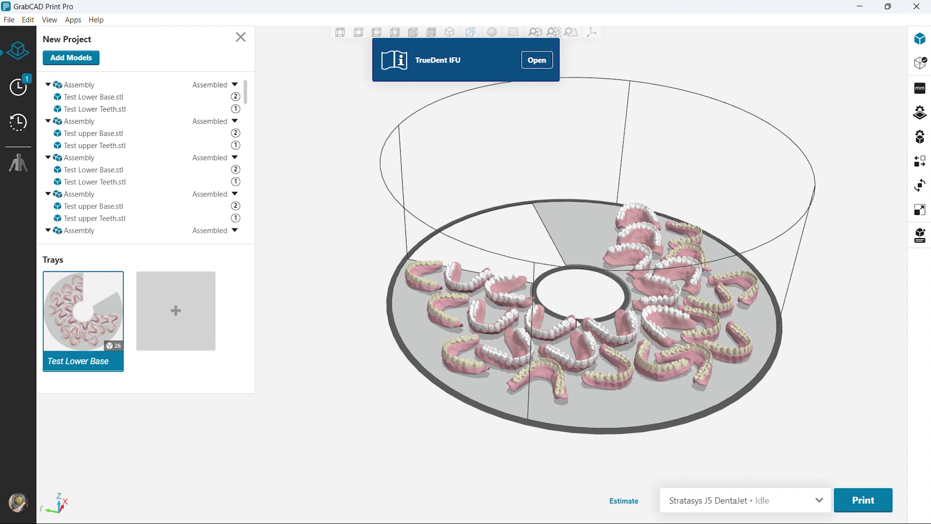
Give one denture's teeth the D4 2L Rev.0 shade and deselect it
{"action": "left_click", "coordinate": [631, 339]}
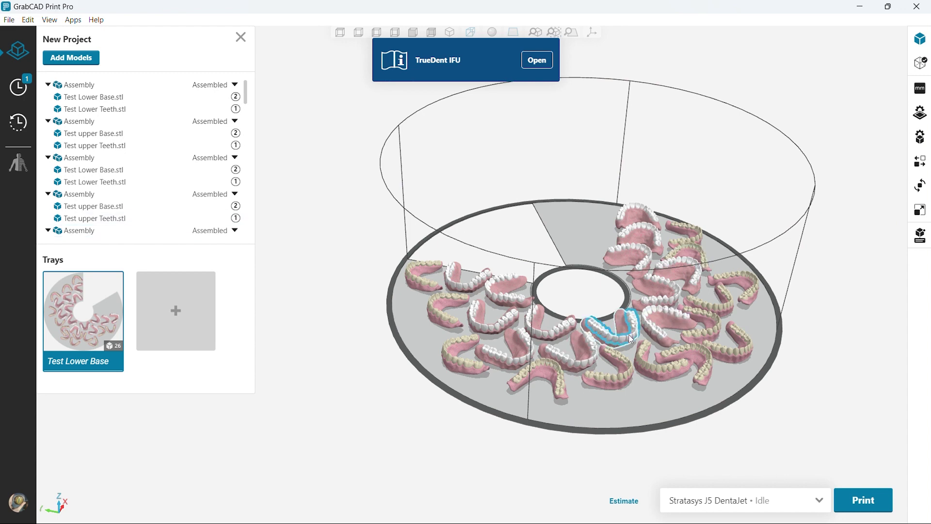
{"action": "left_click", "coordinate": [920, 113]}
{"action": "left_click", "coordinate": [920, 138]}
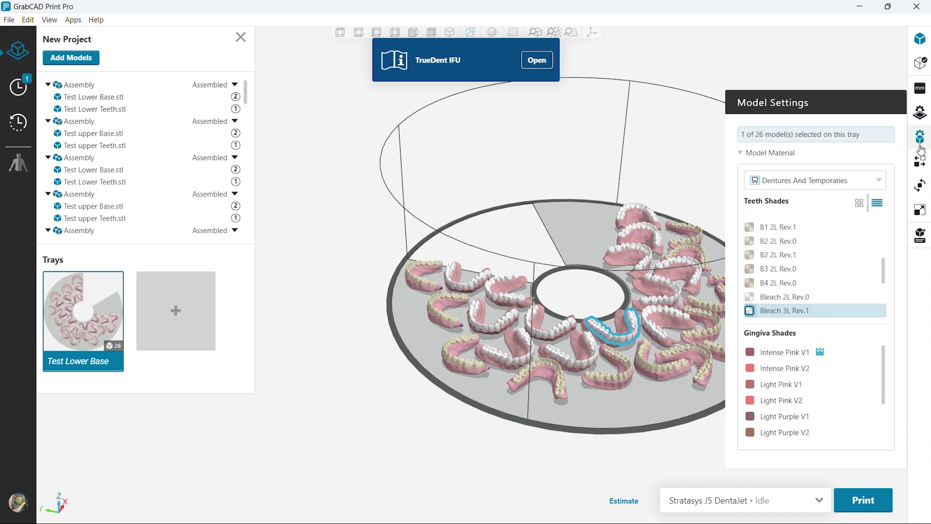
{"action": "left_click", "coordinate": [784, 311]}
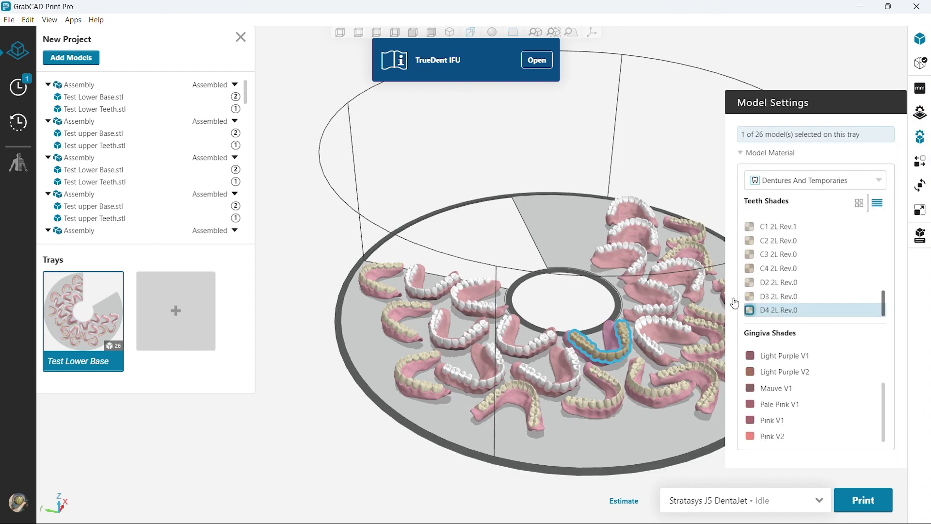
{"action": "left_click", "coordinate": [578, 286]}
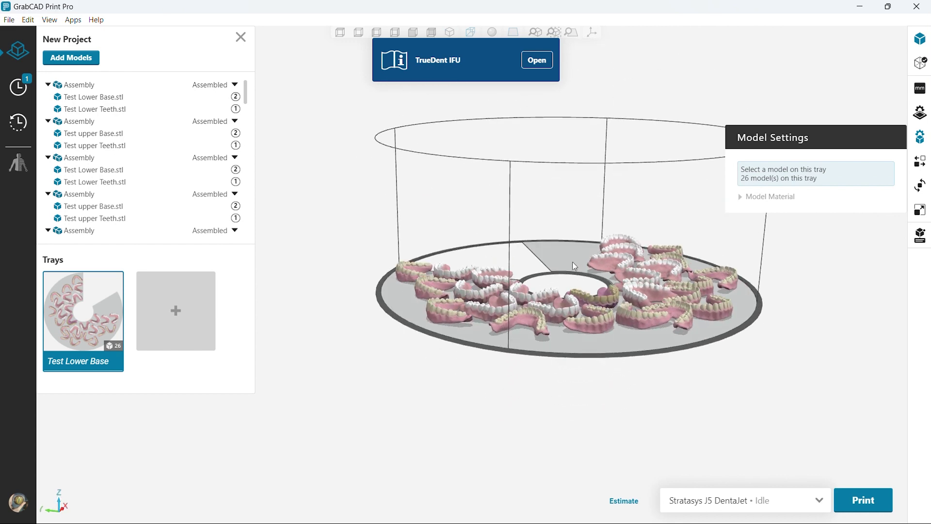
Close Model Settings and run a print time and material estimate for the tray
{"action": "right_click_drag", "start_coordinate": [575, 266], "coordinate": [572, 325]}
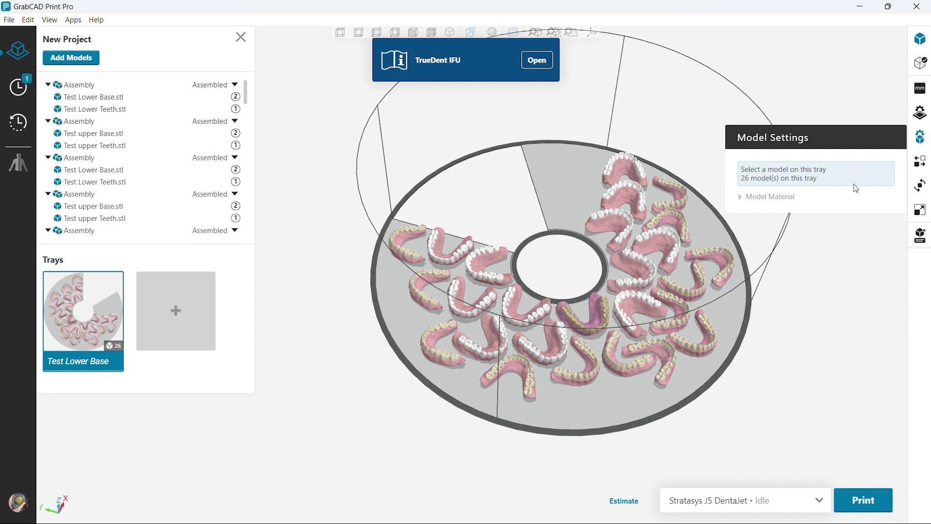
{"action": "left_click", "coordinate": [920, 137]}
{"action": "left_click", "coordinate": [605, 503]}
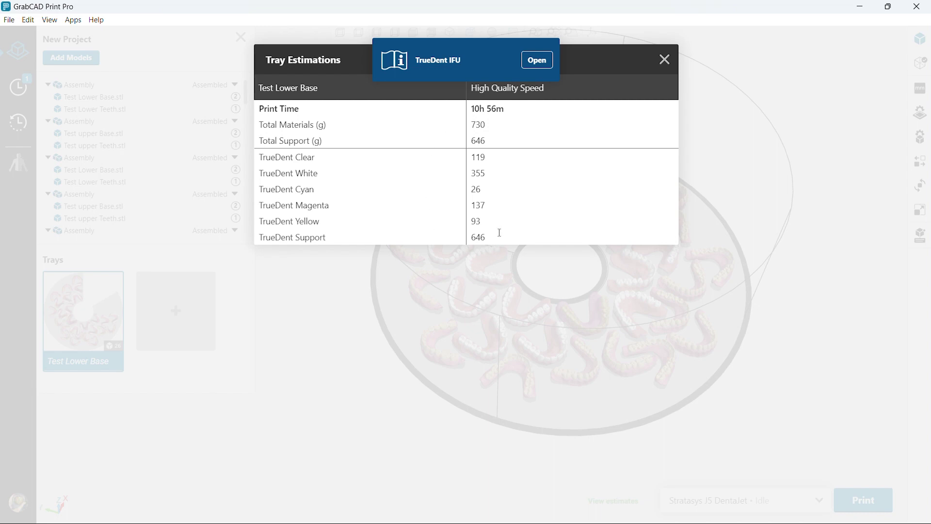
Review the estimate figures and close the Tray Estimations summary
{"action": "left_click_drag", "start_coordinate": [500, 233], "coordinate": [549, 294]}
{"action": "left_click", "coordinate": [452, 312]}
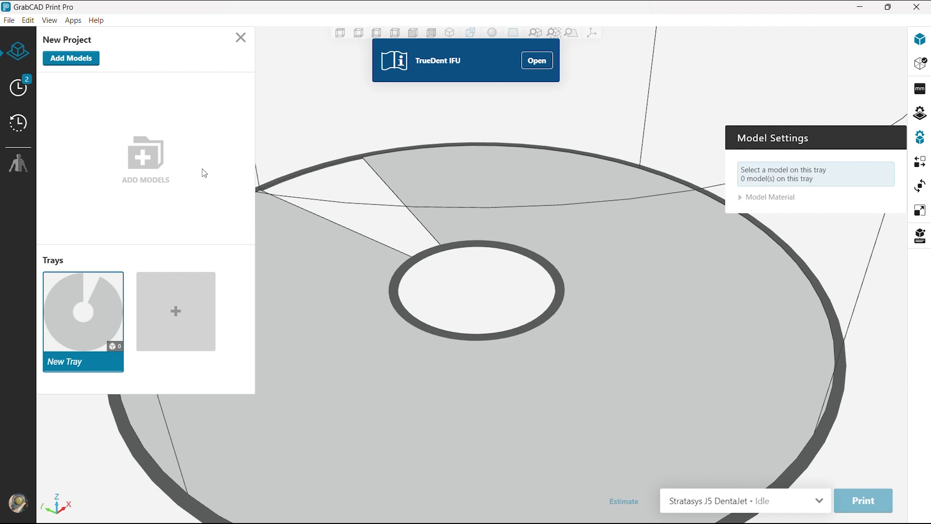
Import Lower Base_L-Pink V2 through Tooth #31 from Dental Sample Parts > Individual Teeth as one assembly
{"action": "left_click", "coordinate": [9, 20]}
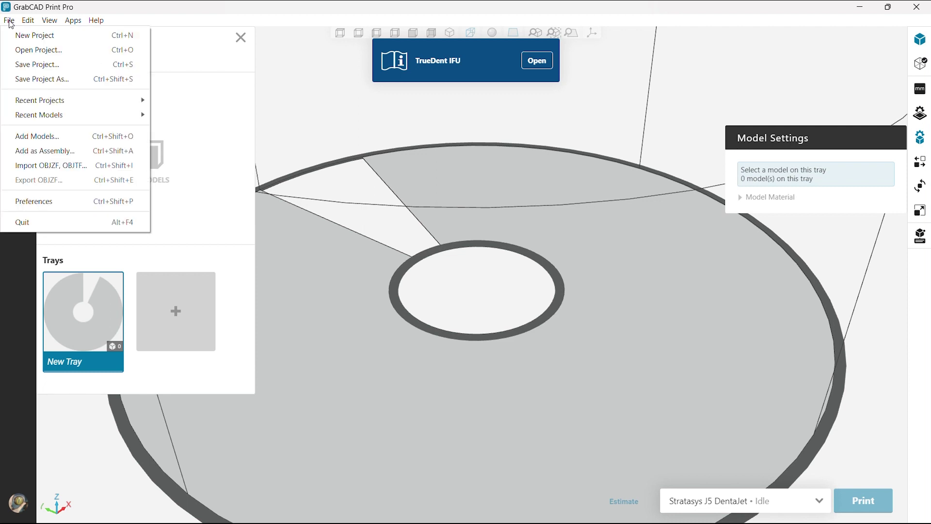
{"action": "left_click", "coordinate": [76, 152]}
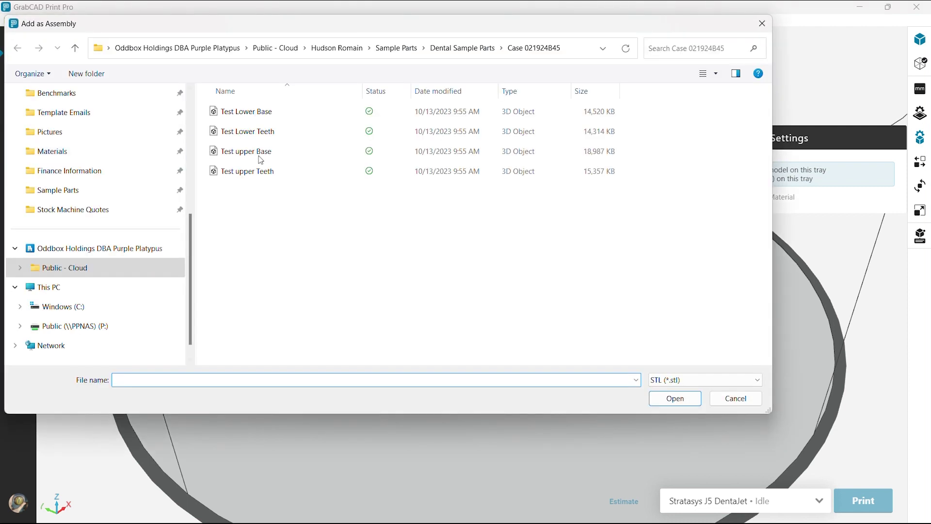
{"action": "left_click", "coordinate": [397, 48]}
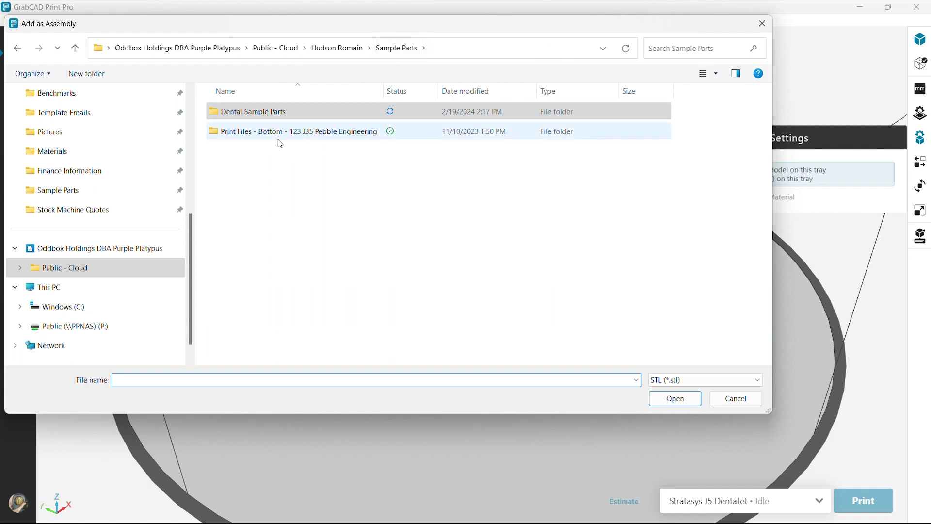
{"action": "double_click", "coordinate": [271, 113]}
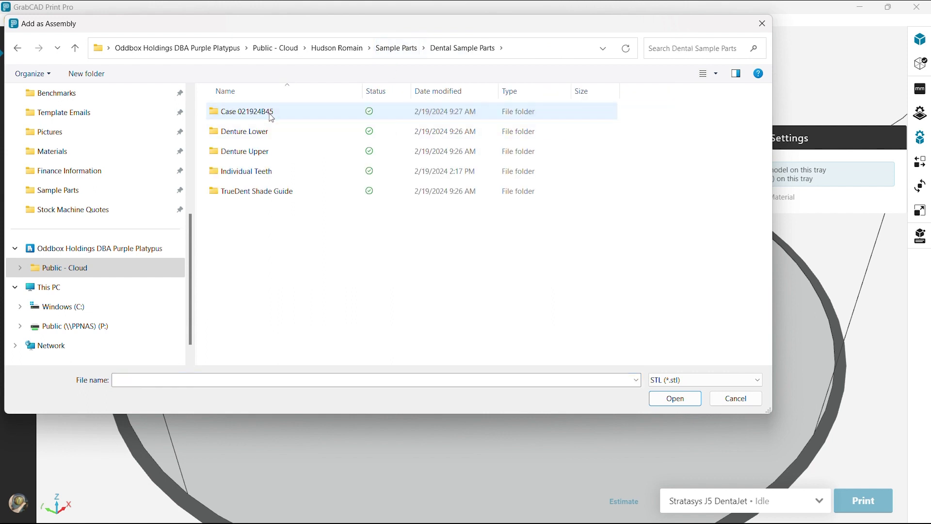
{"action": "double_click", "coordinate": [278, 179]}
{"action": "left_click", "coordinate": [242, 112]}
{"action": "scroll", "coordinate": [358, 267], "scroll_direction": "down", "scroll_amount": 3}
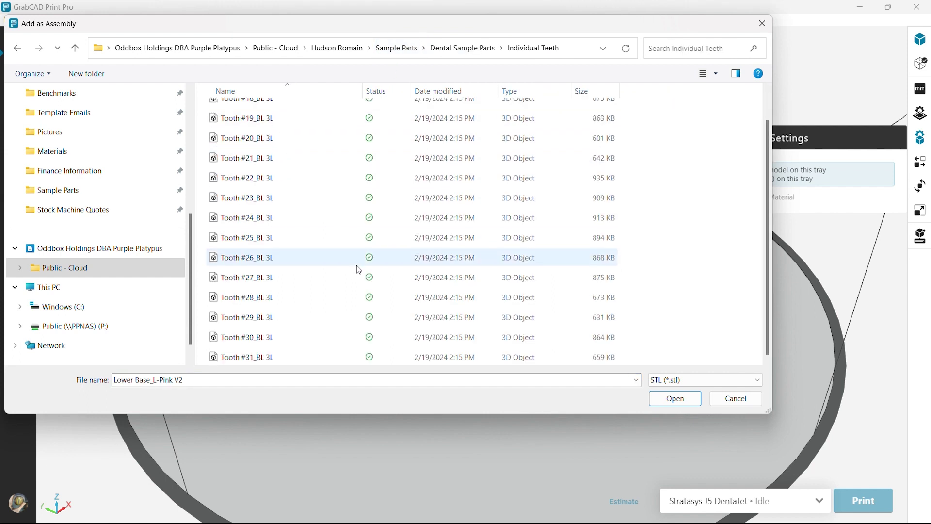
{"action": "left_click", "coordinate": [288, 358], "text": "shift"}
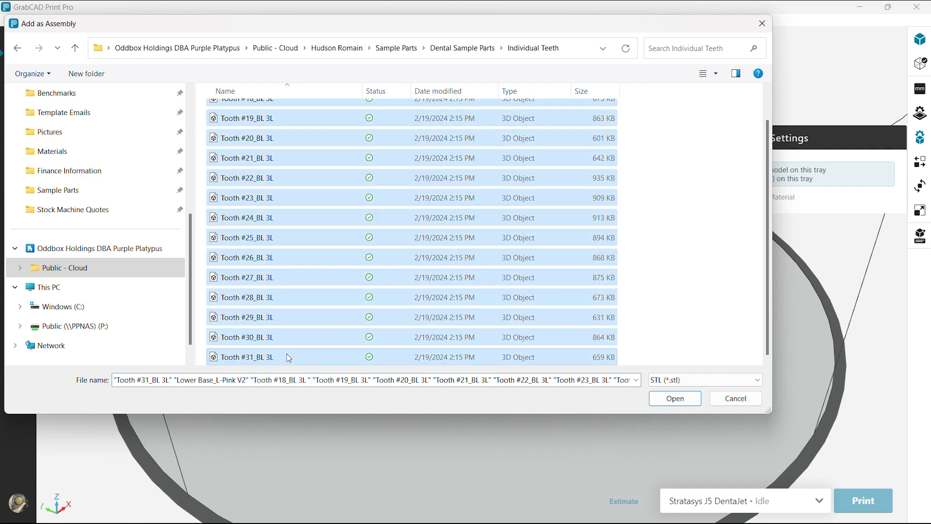
{"action": "left_click", "coordinate": [651, 402]}
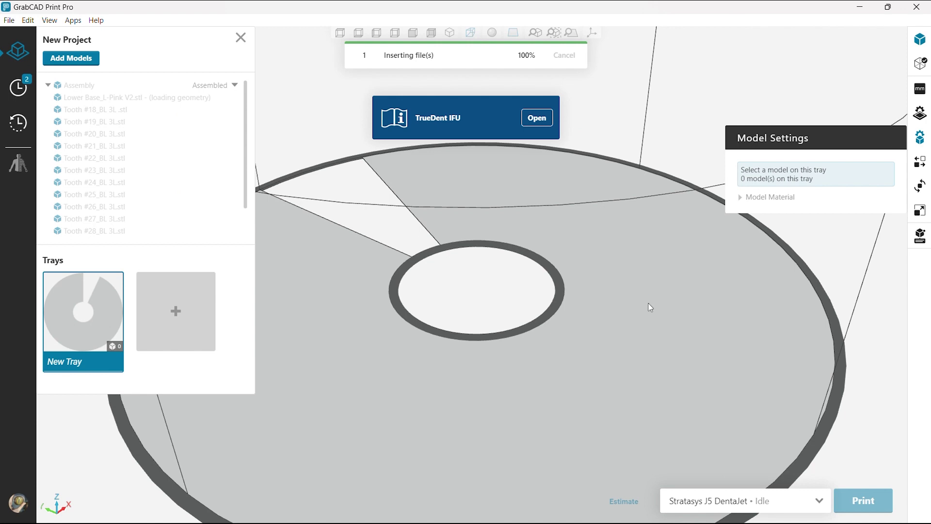
Select the individual-teeth denture, turn to its front, and apply Intense Pink V2 gingiva
{"action": "left_click", "coordinate": [316, 352]}
{"action": "scroll", "coordinate": [435, 385], "scroll_direction": "up", "scroll_amount": 3}
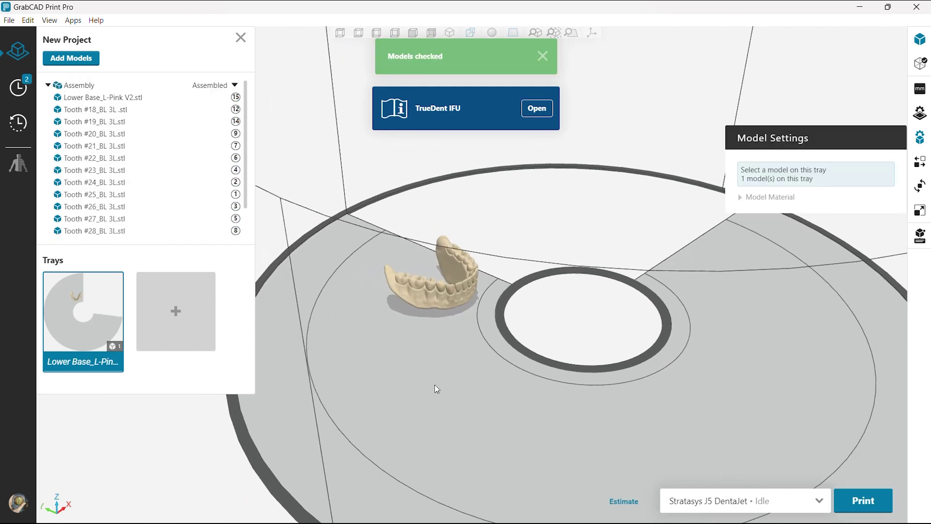
{"action": "left_click", "coordinate": [437, 301]}
{"action": "scroll", "coordinate": [437, 301], "scroll_direction": "up", "scroll_amount": 3}
{"action": "right_click_drag", "start_coordinate": [439, 300], "coordinate": [413, 330]}
{"action": "scroll", "coordinate": [130, 195], "scroll_direction": "down", "scroll_amount": 2}
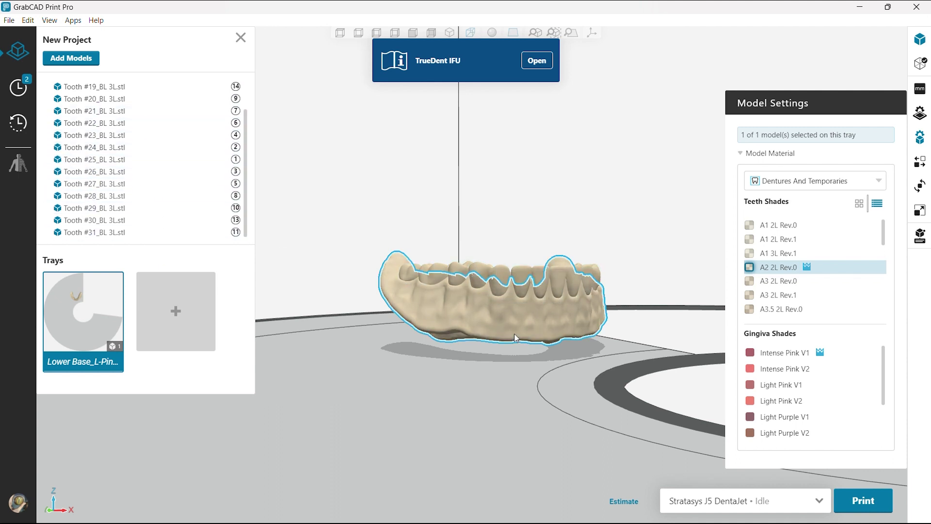
{"action": "left_click", "coordinate": [811, 370]}
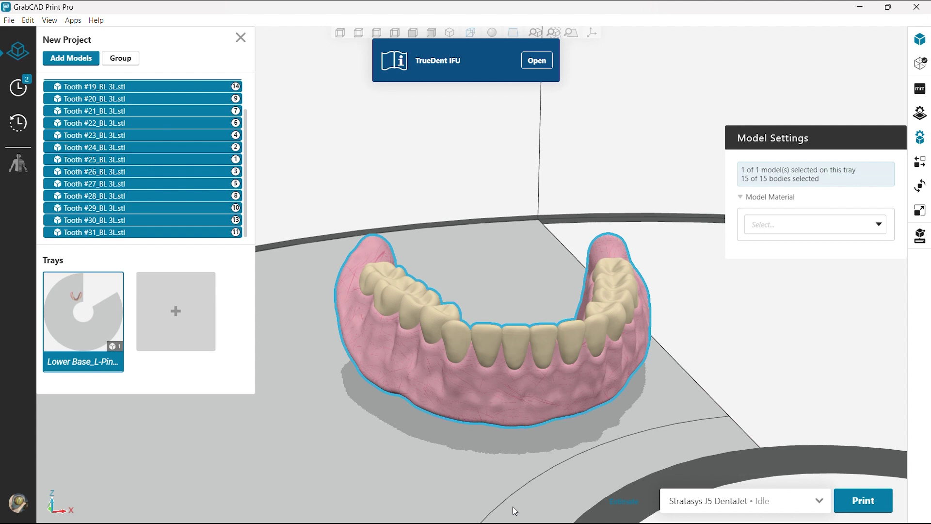
Shade the four front teeth #23–#26 Bleach 3L Rev.1
{"action": "left_click", "coordinate": [513, 507]}
{"action": "left_click", "coordinate": [516, 345]}
{"action": "left_click", "coordinate": [491, 339], "text": "ctrl"}
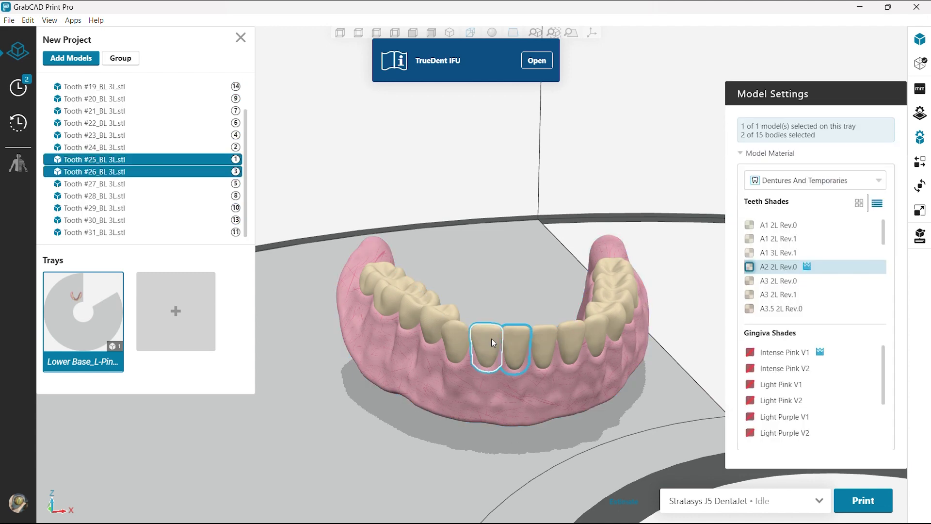
{"action": "left_click", "coordinate": [549, 342], "text": "ctrl"}
{"action": "left_click", "coordinate": [575, 345], "text": "ctrl"}
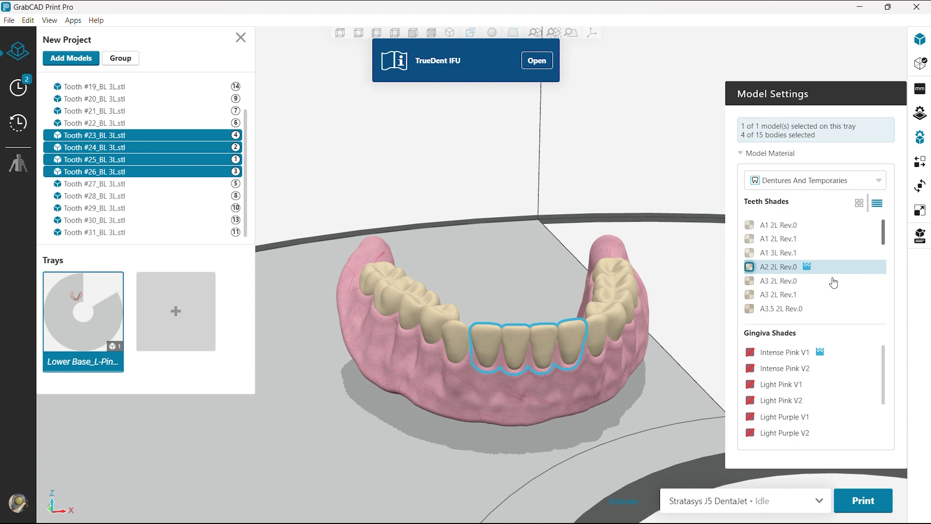
{"action": "scroll", "coordinate": [798, 291], "scroll_direction": "down", "scroll_amount": 3}
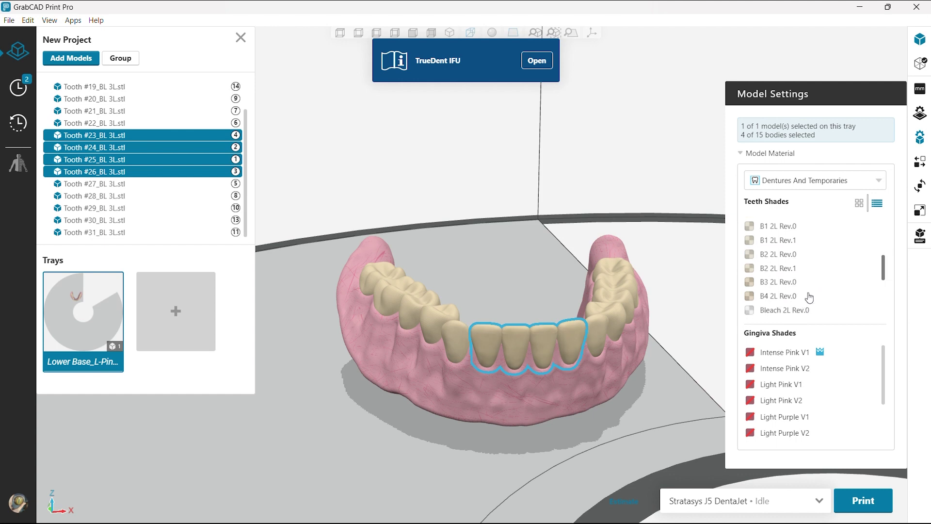
{"action": "left_click", "coordinate": [795, 267]}
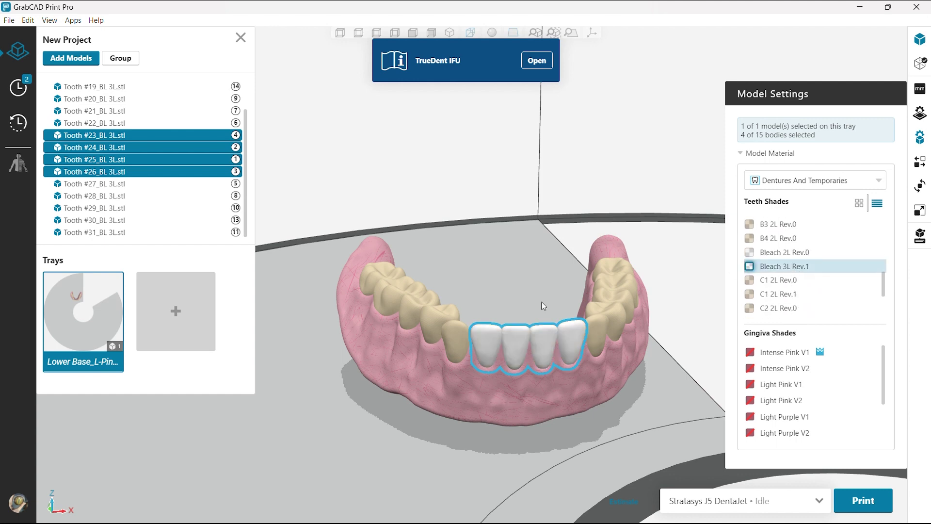
Shade teeth #27–#29 and #20–#22 A1 2L Rev.0
{"action": "left_click", "coordinate": [458, 344]}
{"action": "left_click", "coordinate": [424, 330], "text": "ctrl"}
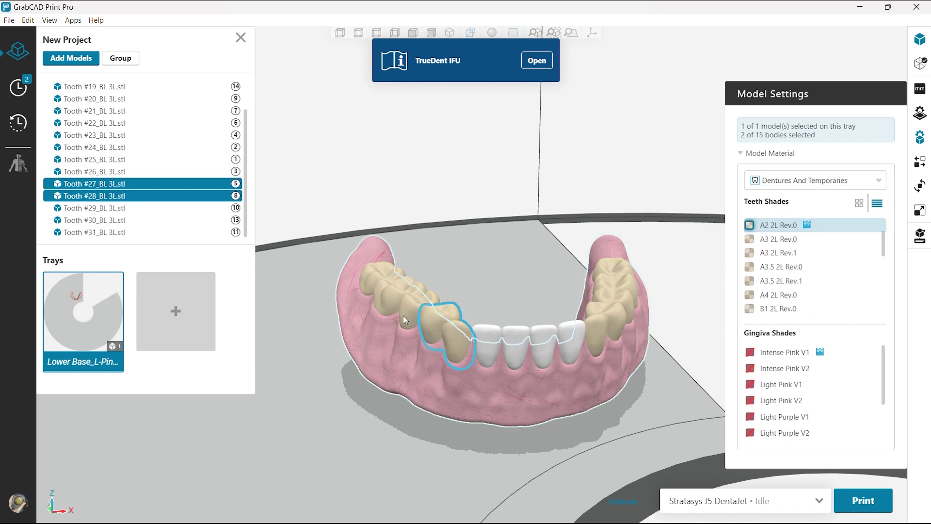
{"action": "left_click", "coordinate": [403, 316], "text": "ctrl"}
{"action": "left_click", "coordinate": [586, 339], "text": "ctrl"}
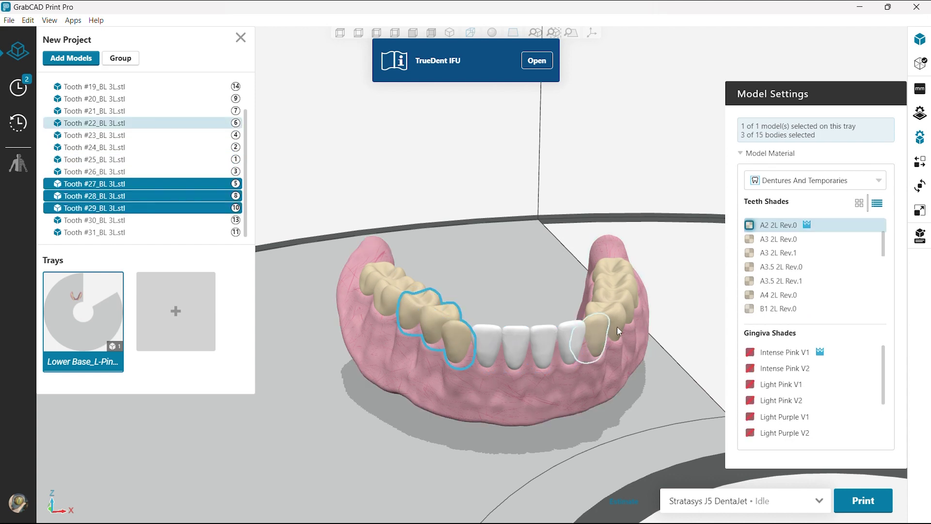
{"action": "left_click", "coordinate": [617, 326], "text": "ctrl"}
{"action": "left_click", "coordinate": [627, 302], "text": "ctrl"}
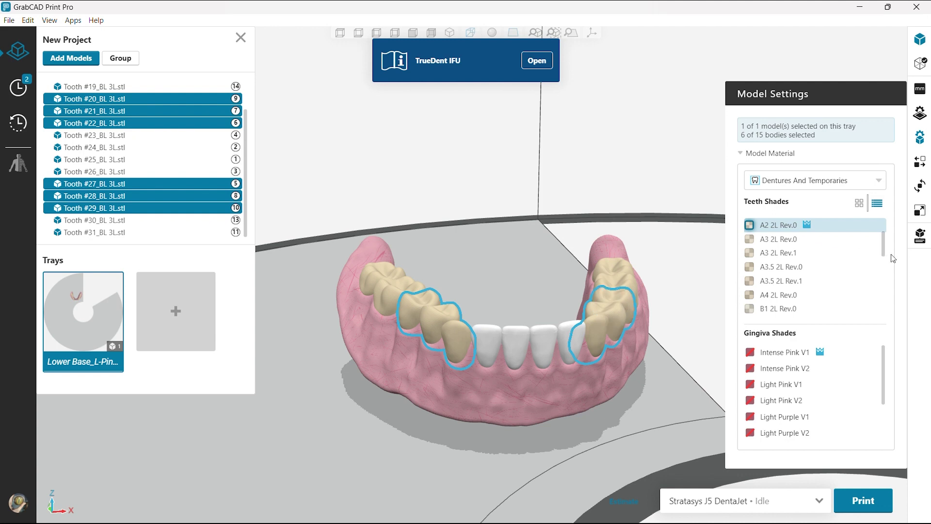
{"action": "left_click_drag", "start_coordinate": [885, 253], "coordinate": [884, 239]}
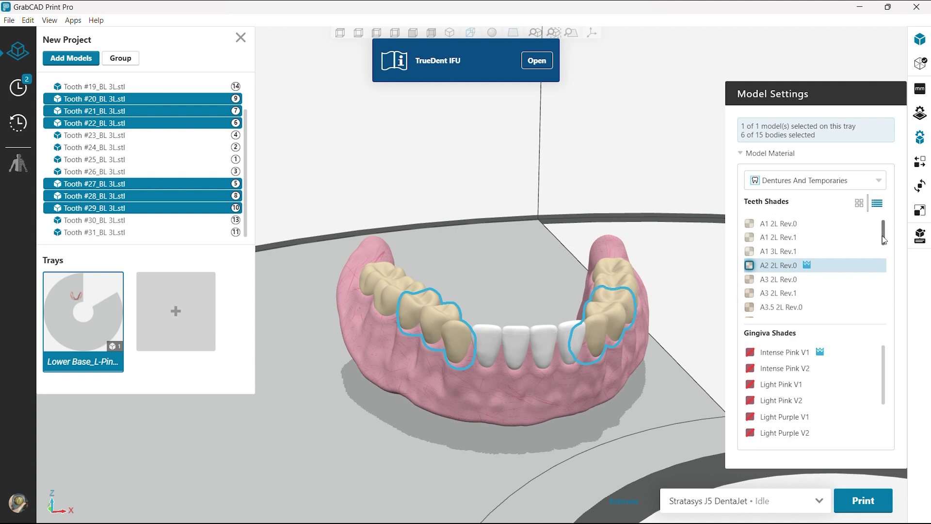
{"action": "left_click", "coordinate": [786, 227]}
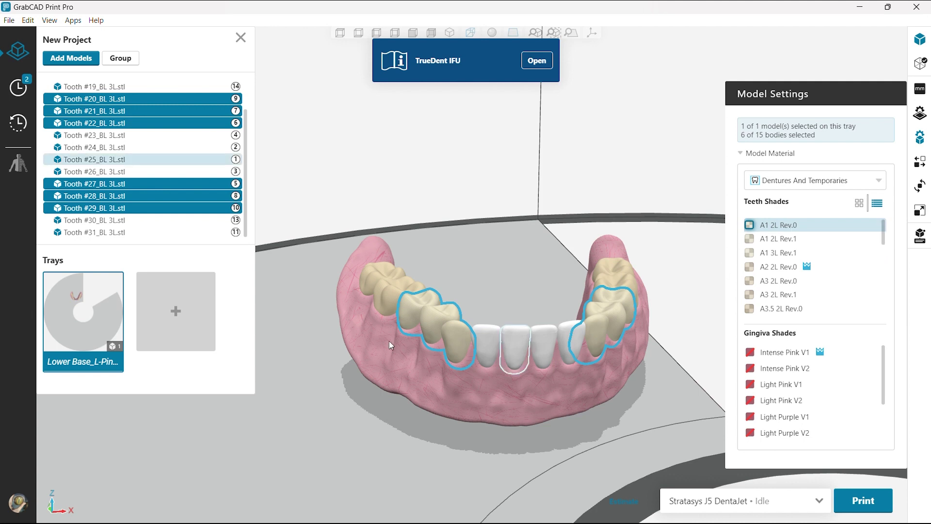
Select the back molars #30 and #19 together, then clear the tooth selection
{"action": "left_click", "coordinate": [385, 301]}
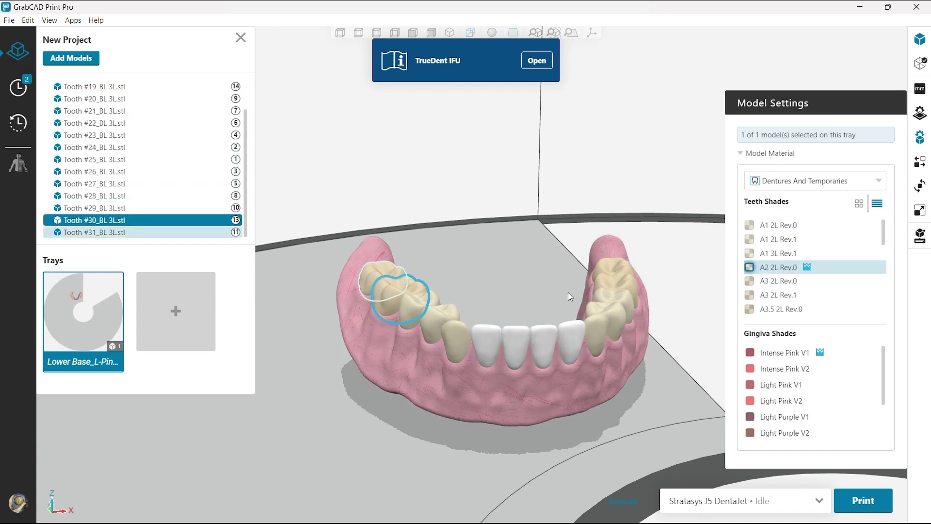
{"action": "left_click", "coordinate": [629, 267], "text": "ctrl"}
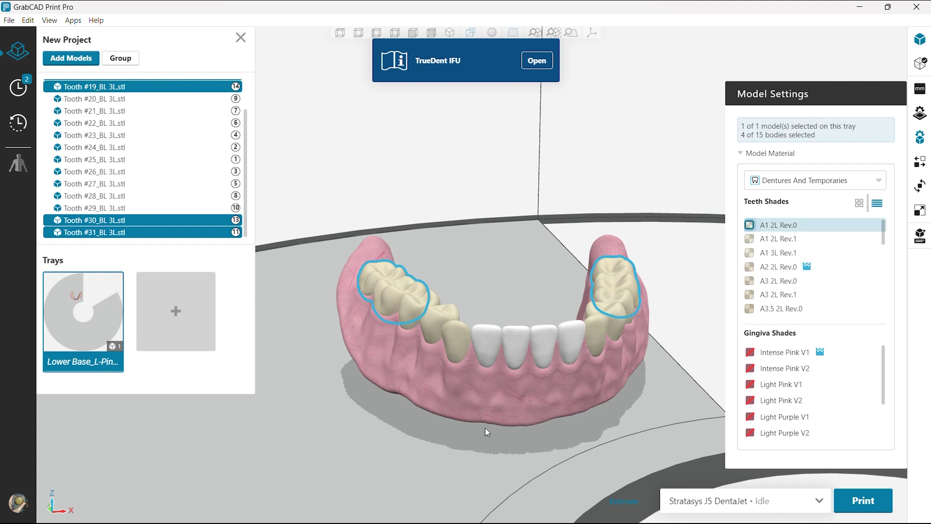
{"action": "left_click", "coordinate": [395, 444]}
{"action": "right_click_drag", "start_coordinate": [395, 444], "coordinate": [504, 437]}
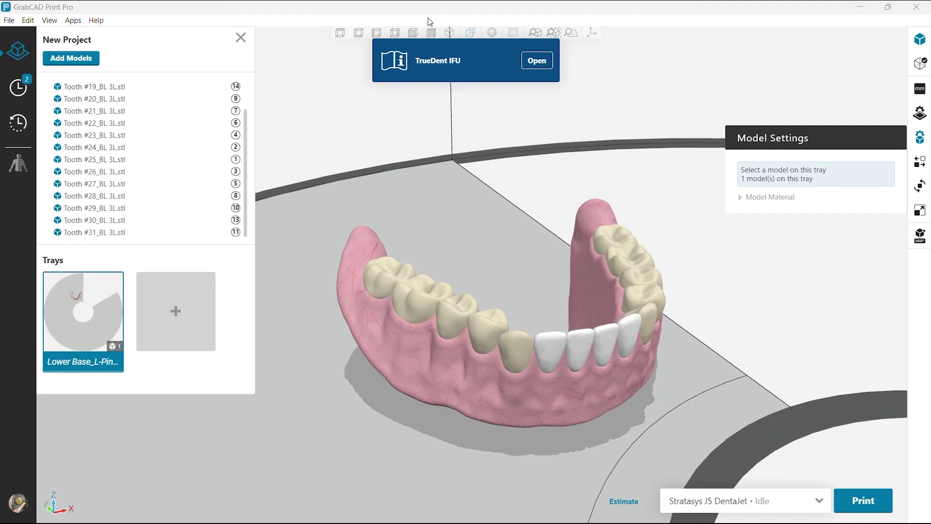